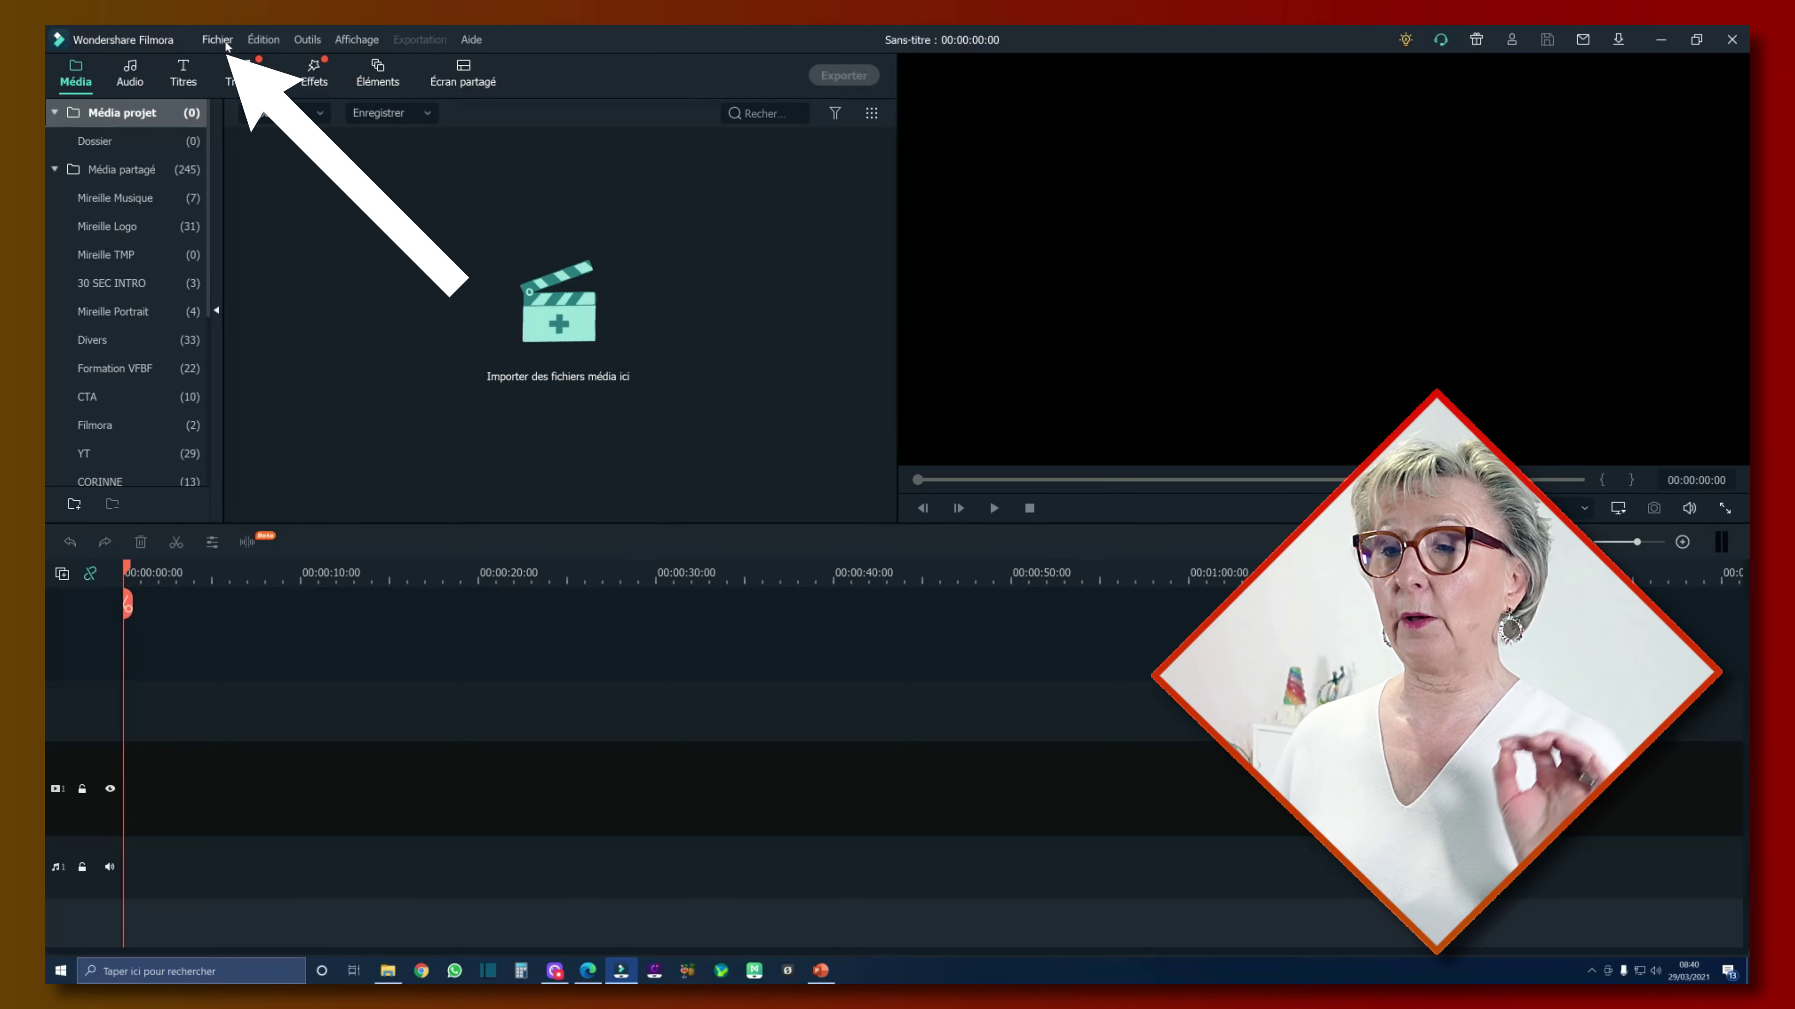
Open the program preferences, go through the settings categories and show the preview render and proxy options under Performance.
{"action": "left_click", "coordinate": [224, 40]}
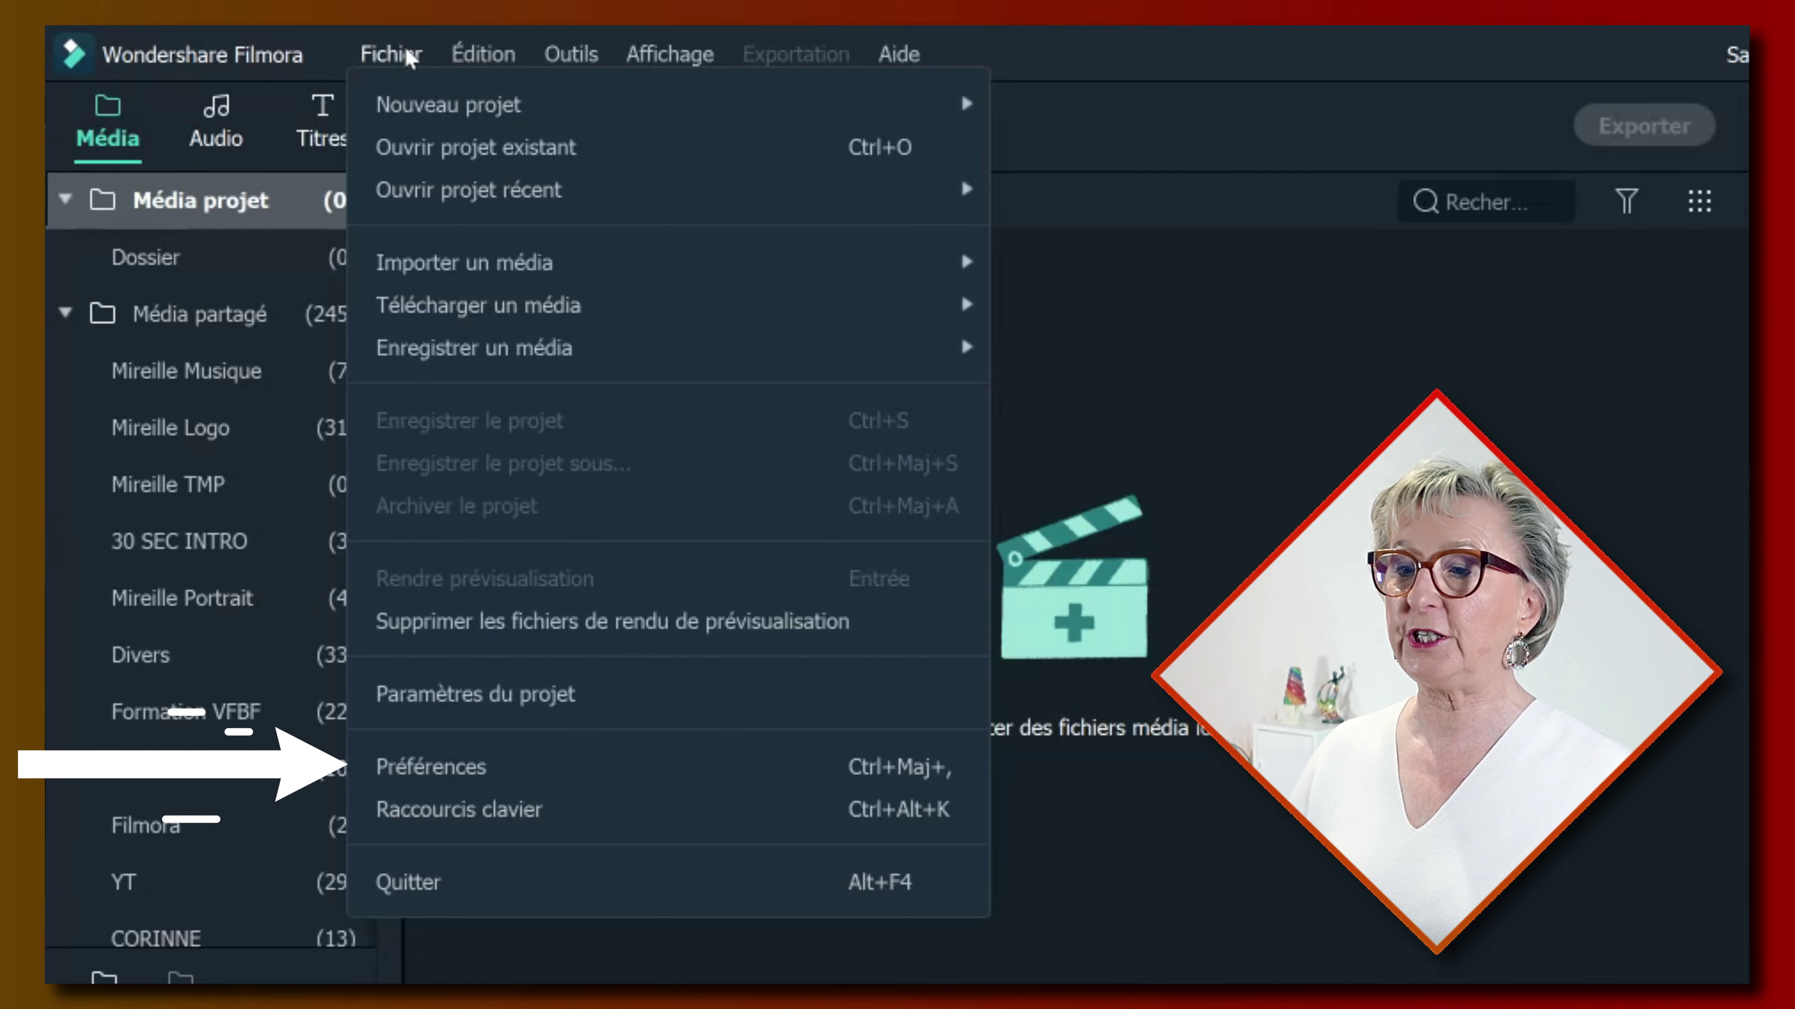
{"action": "left_click", "coordinate": [537, 771]}
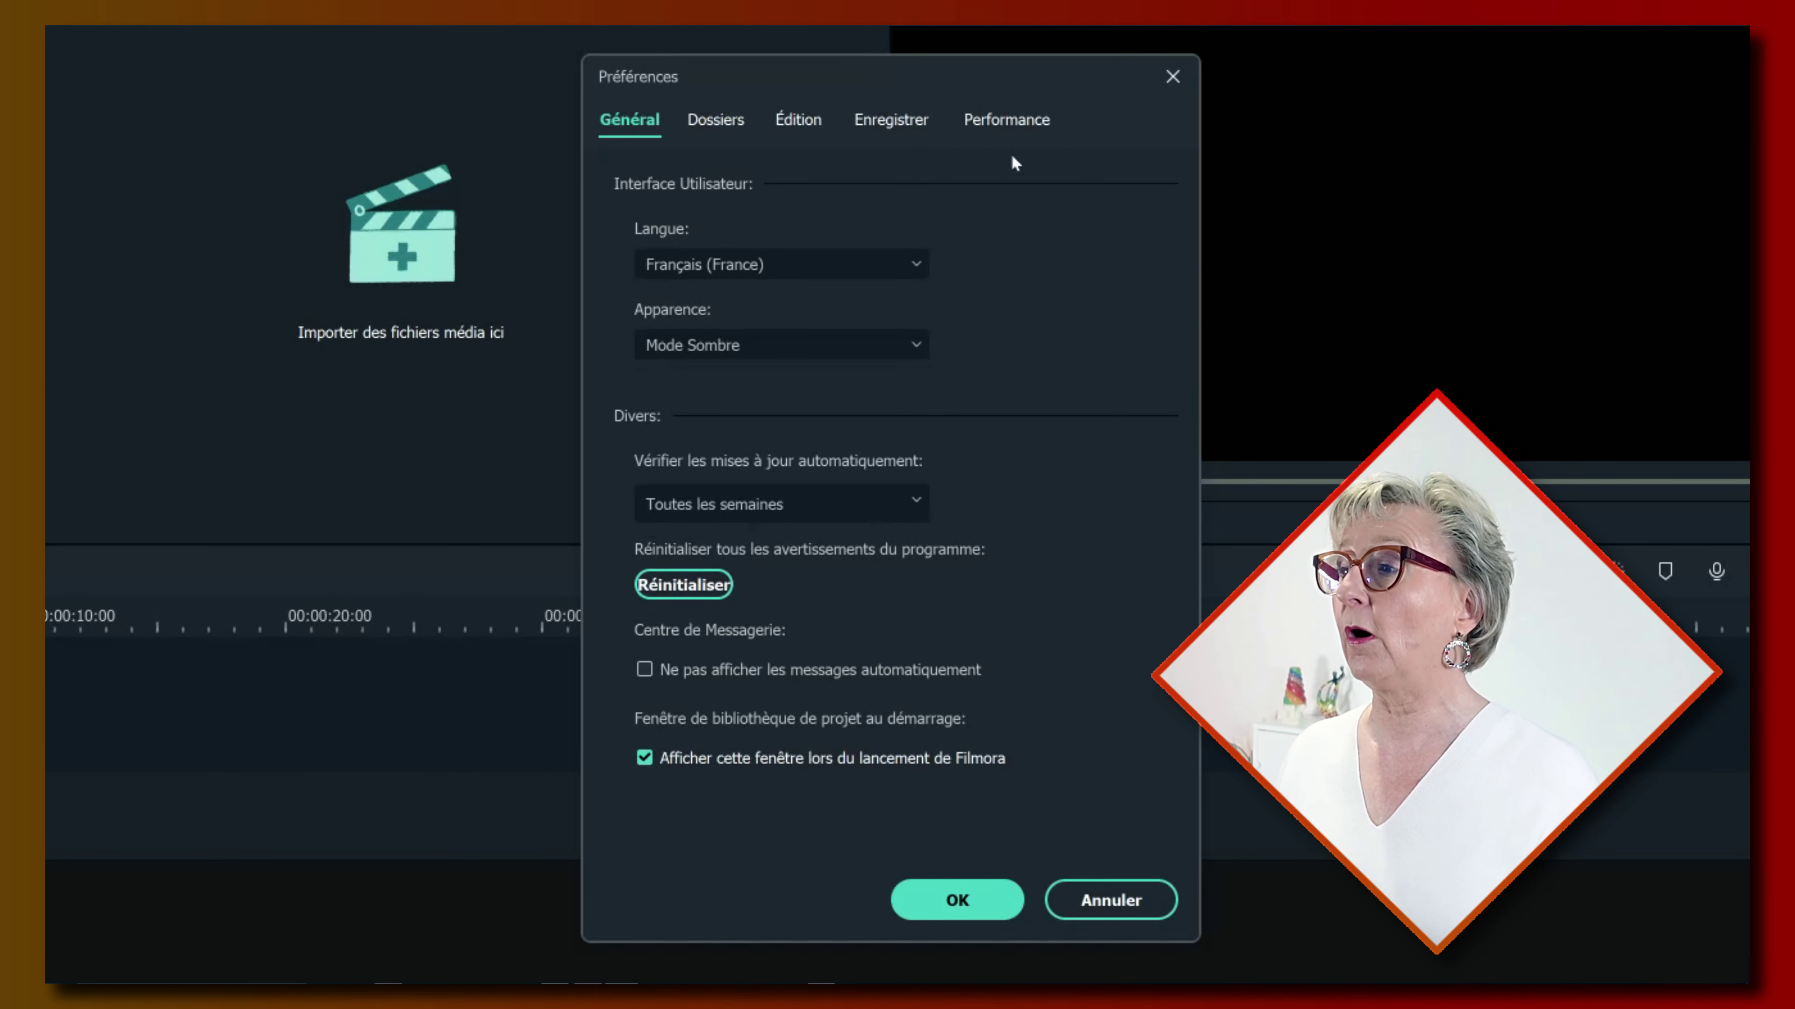
{"action": "left_click", "coordinate": [713, 122]}
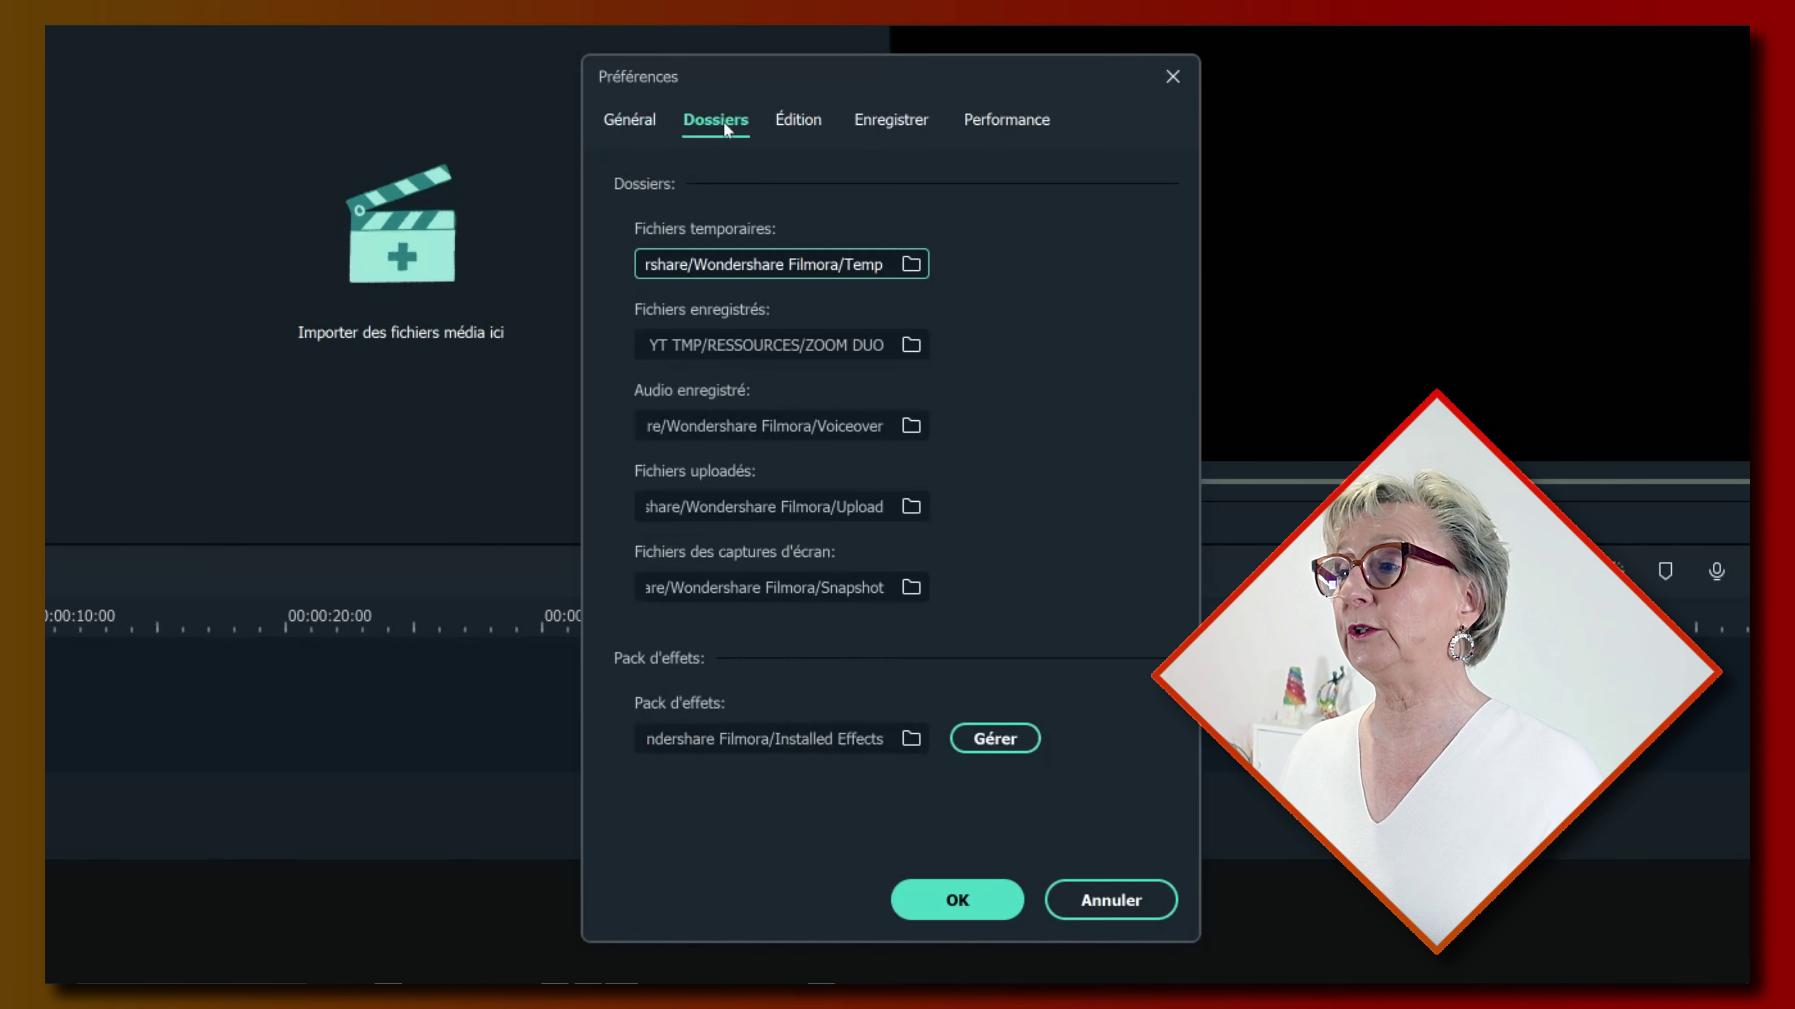
{"action": "left_click", "coordinate": [795, 127]}
{"action": "left_click", "coordinate": [884, 121]}
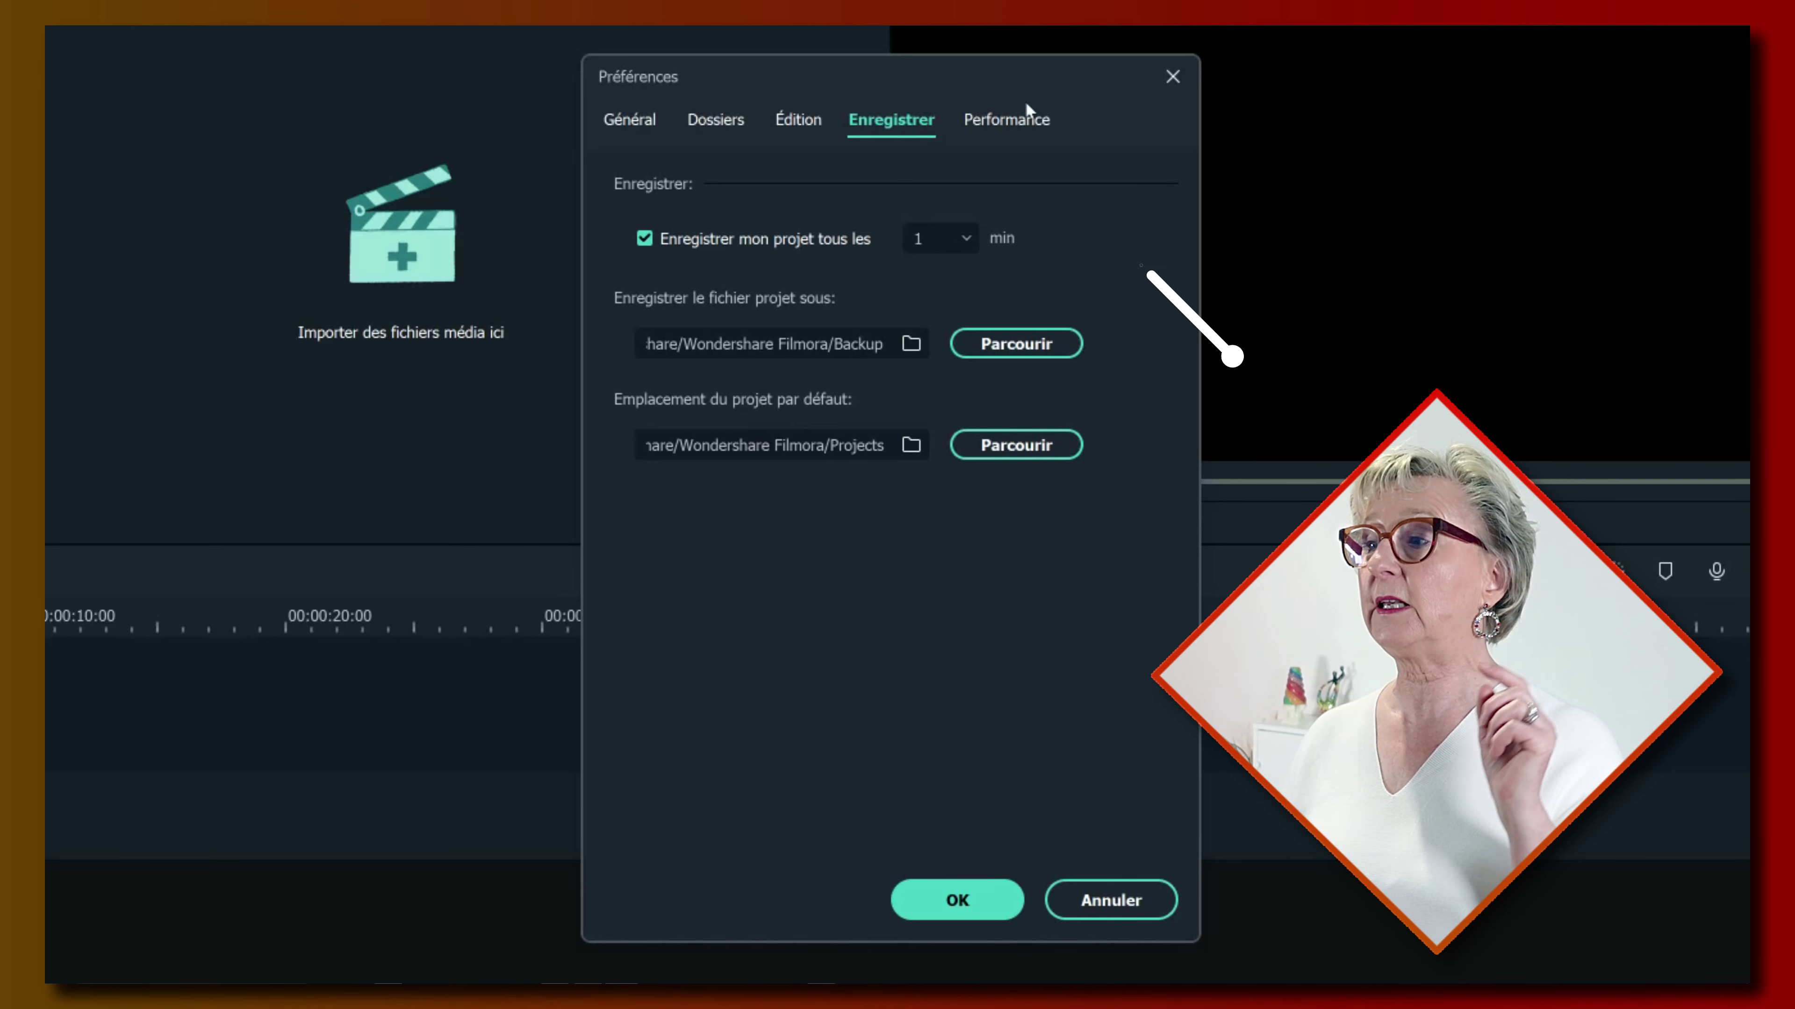
{"action": "left_click", "coordinate": [1025, 117]}
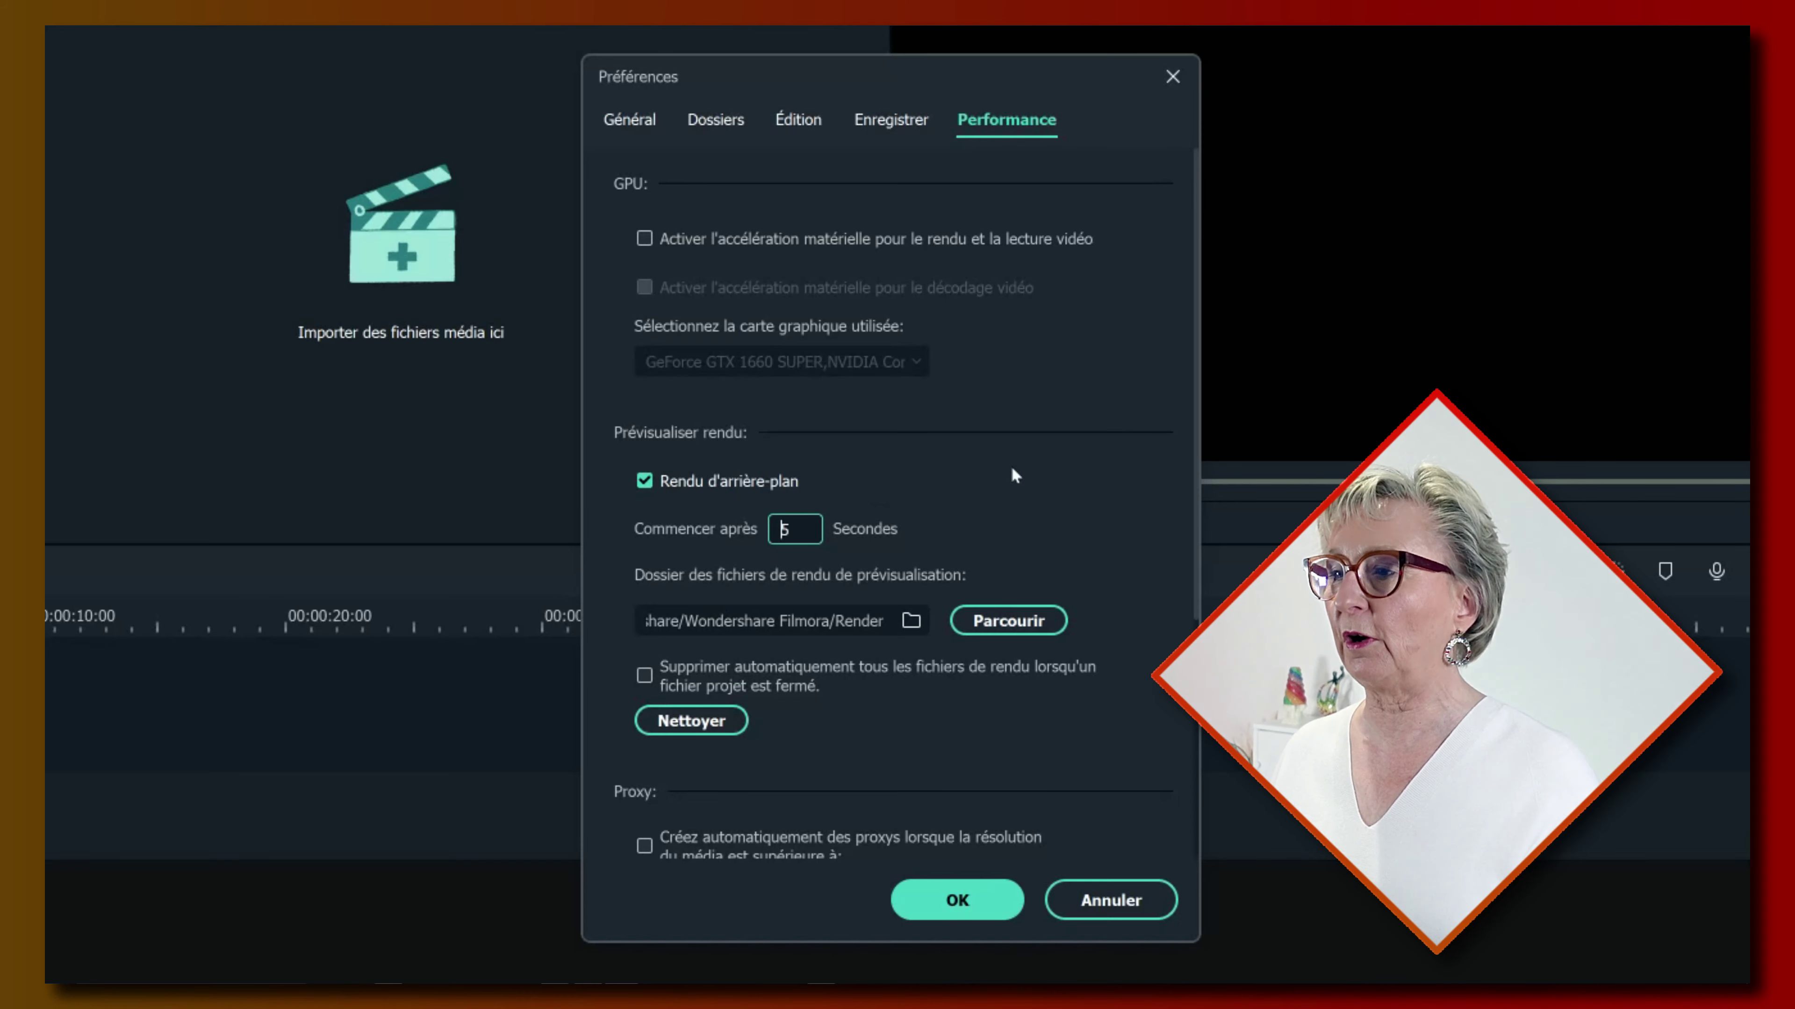
{"action": "scroll", "coordinate": [846, 739], "scroll_direction": "down", "scroll_amount": 3}
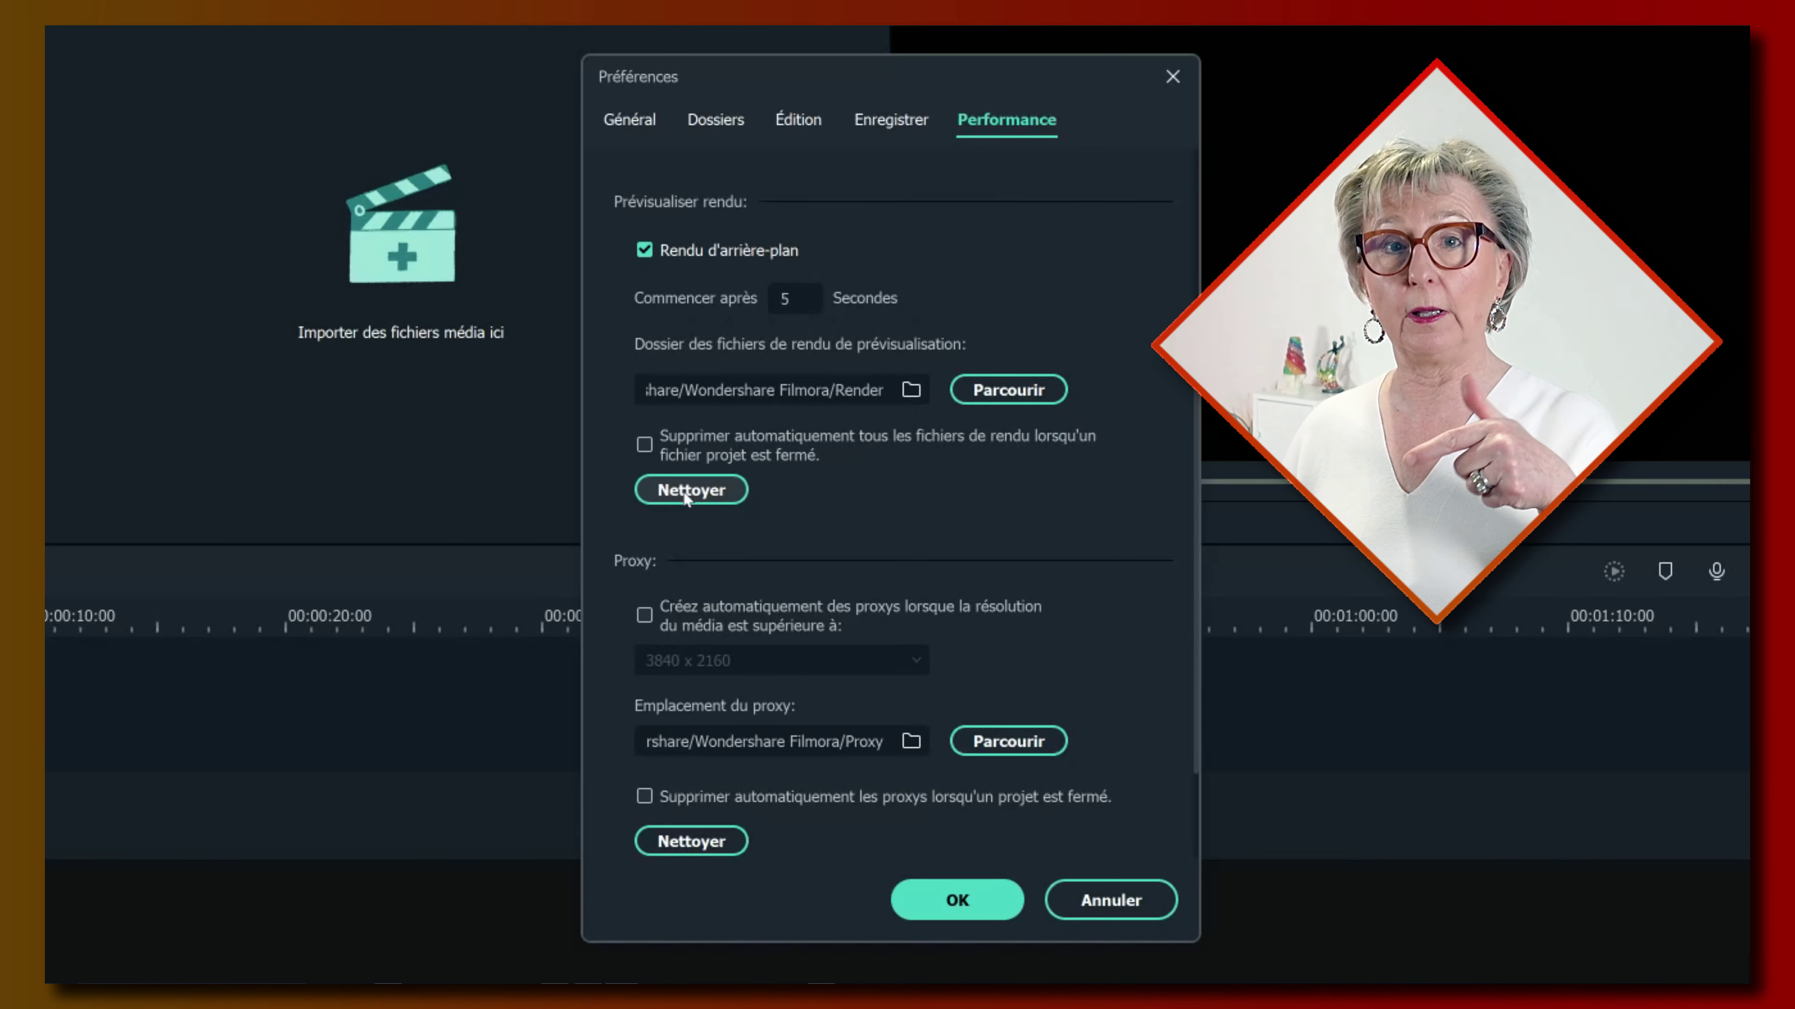
Try the automatic deletion of render files on project close and inspect the preview render folder's location.
{"action": "left_click", "coordinate": [646, 444]}
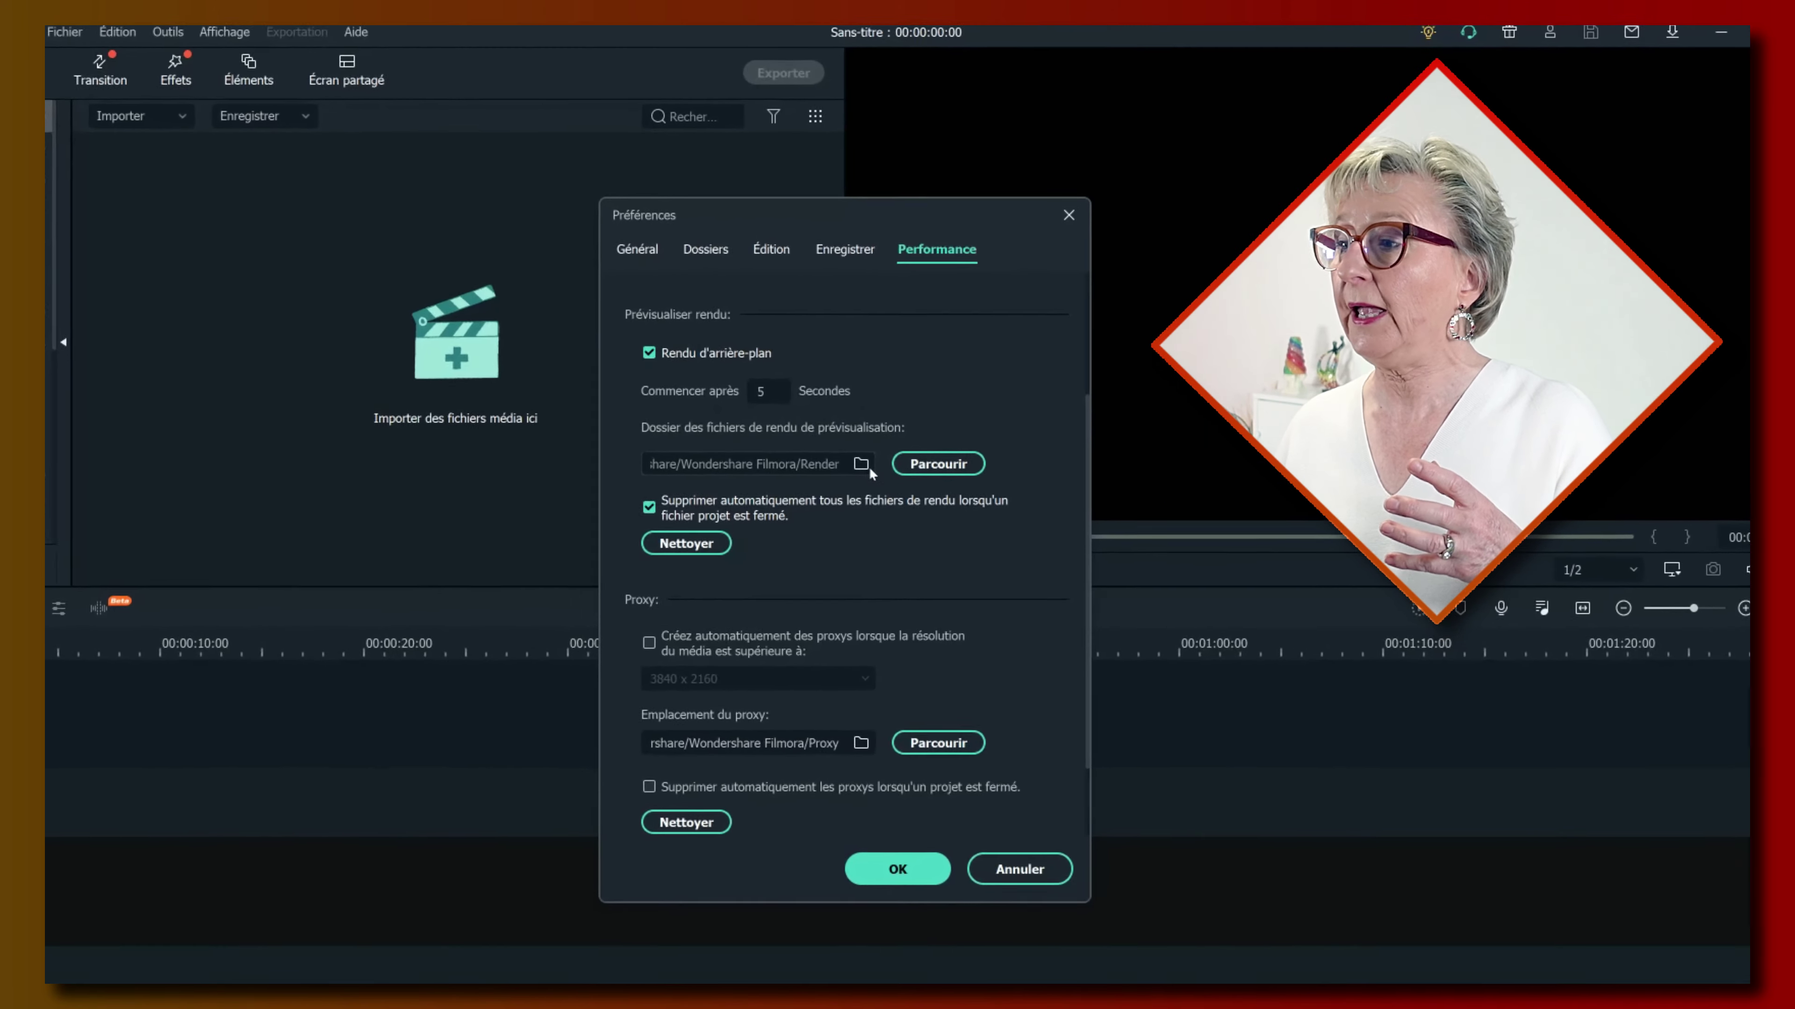
{"action": "left_click", "coordinate": [1008, 389]}
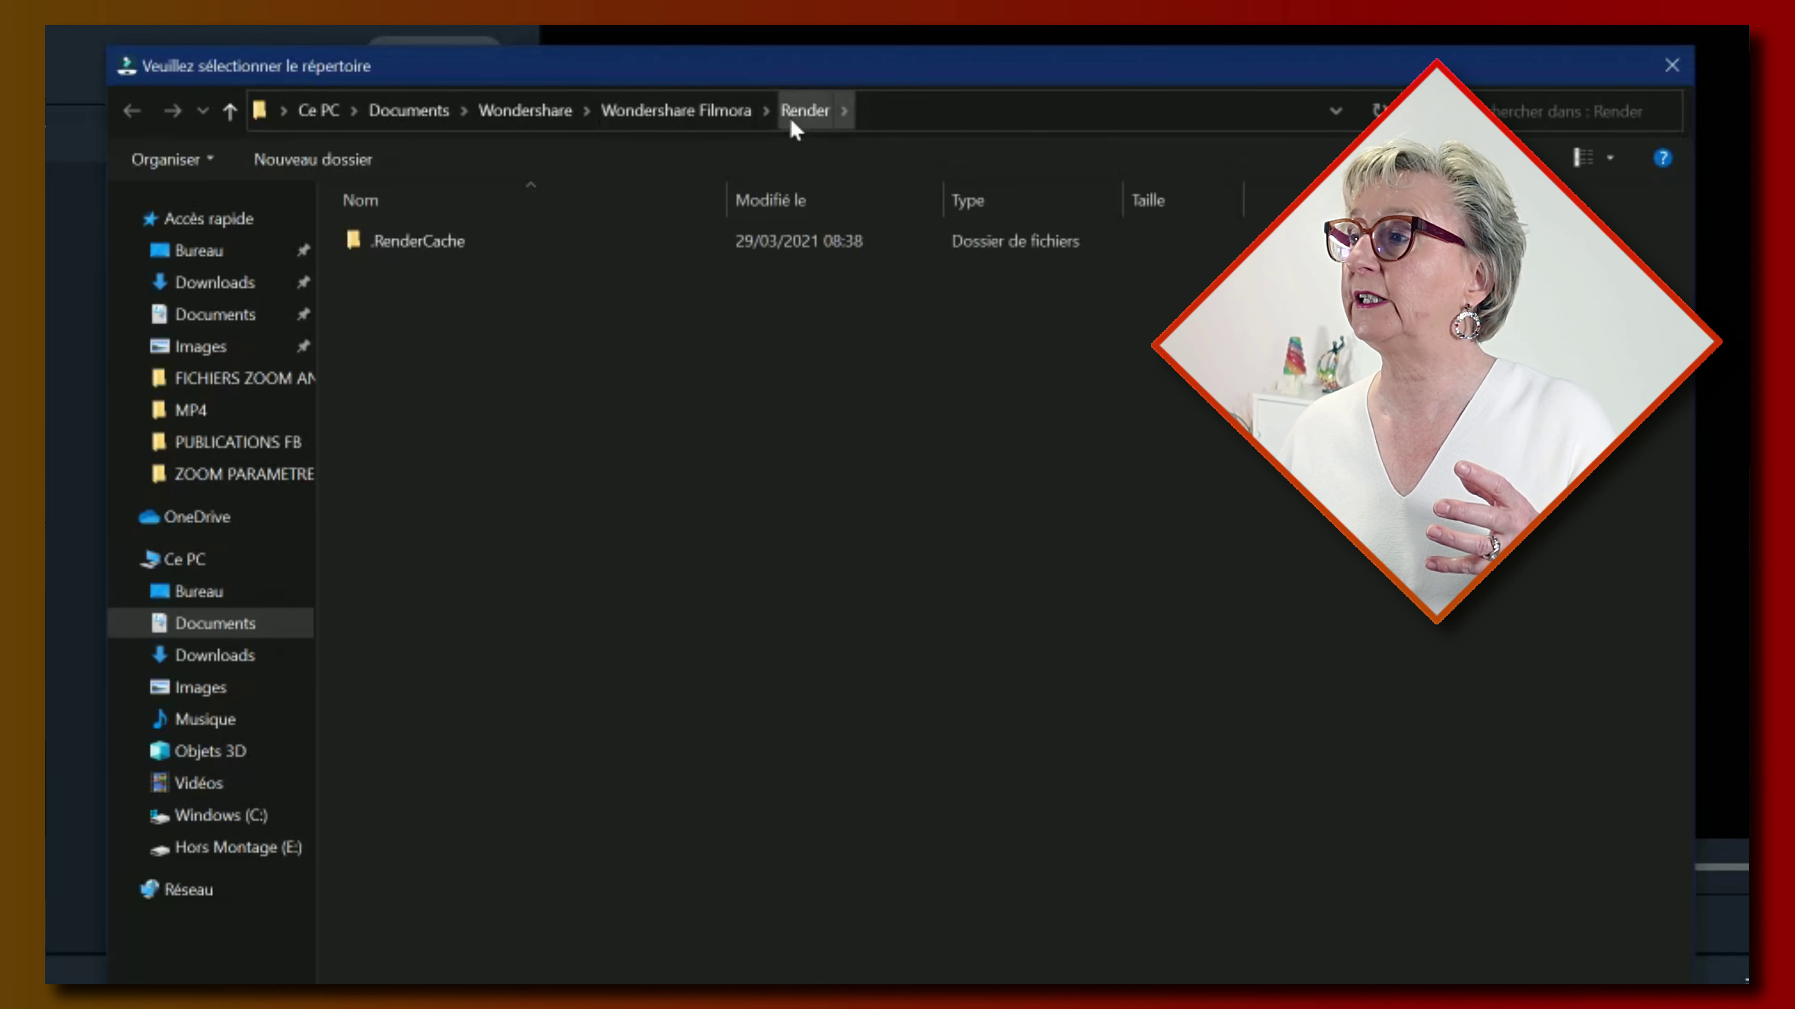
{"action": "left_click", "coordinate": [1673, 67]}
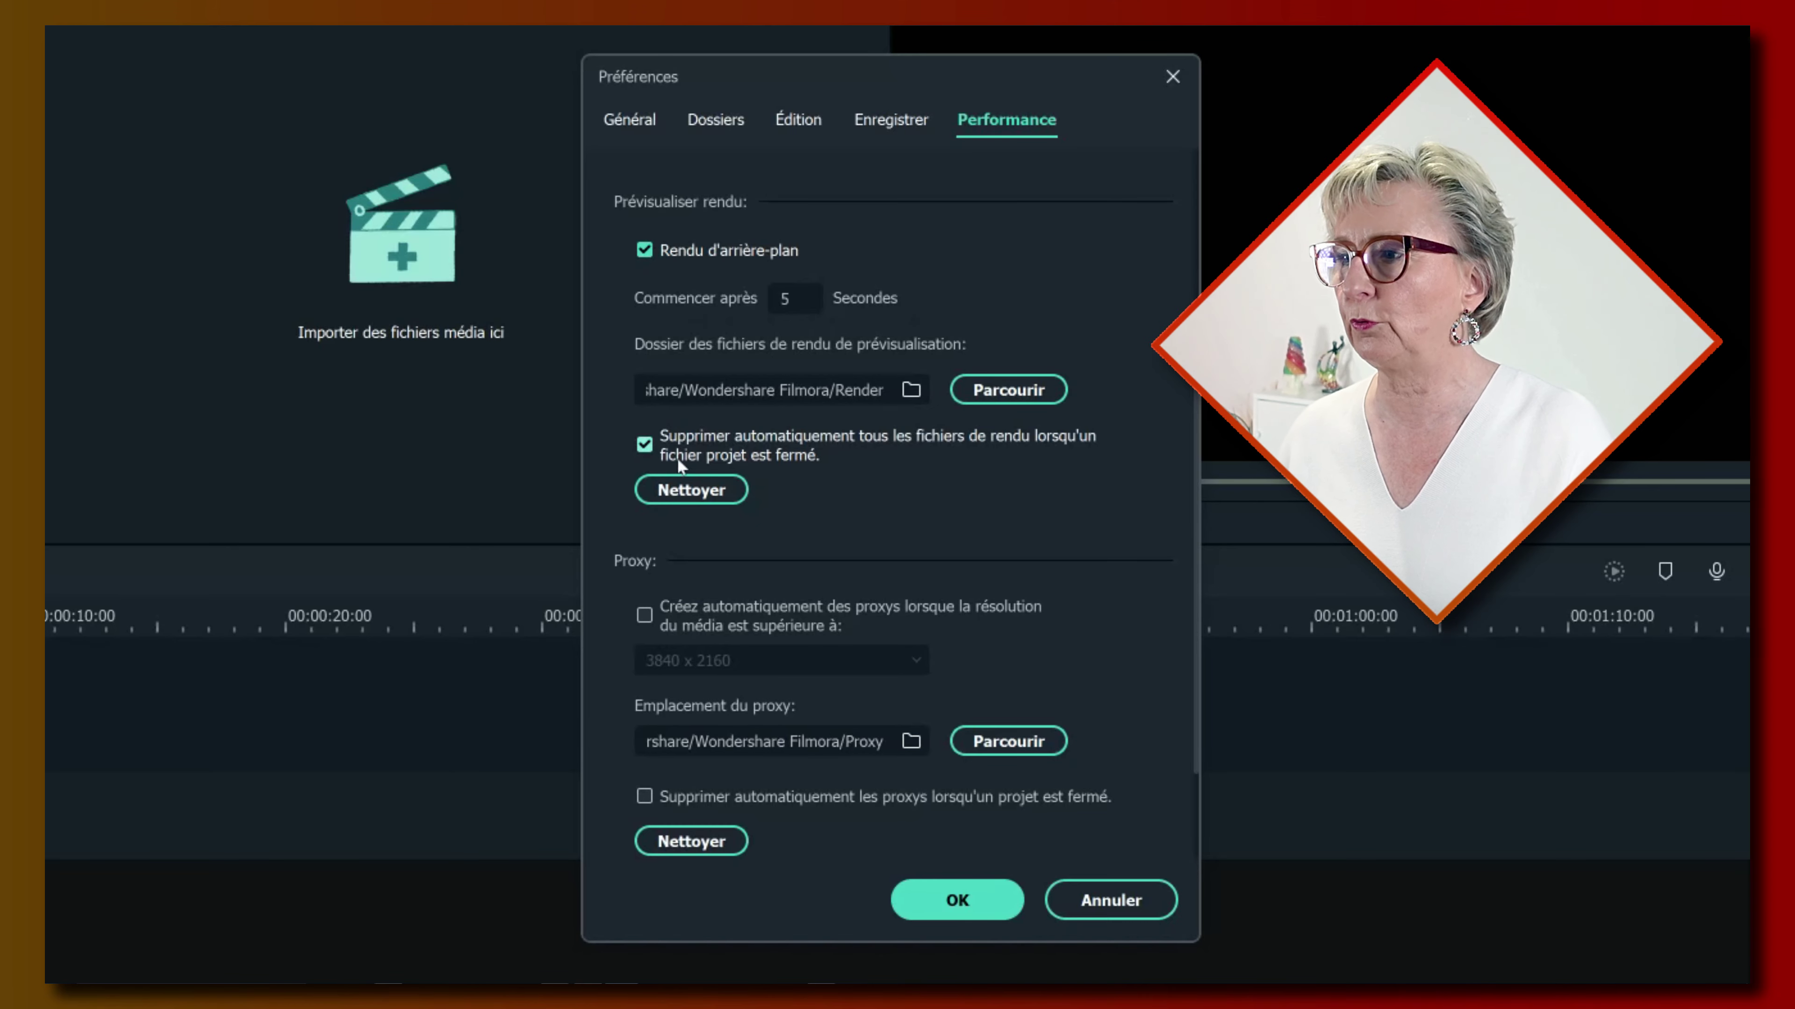
{"action": "left_click", "coordinate": [644, 446]}
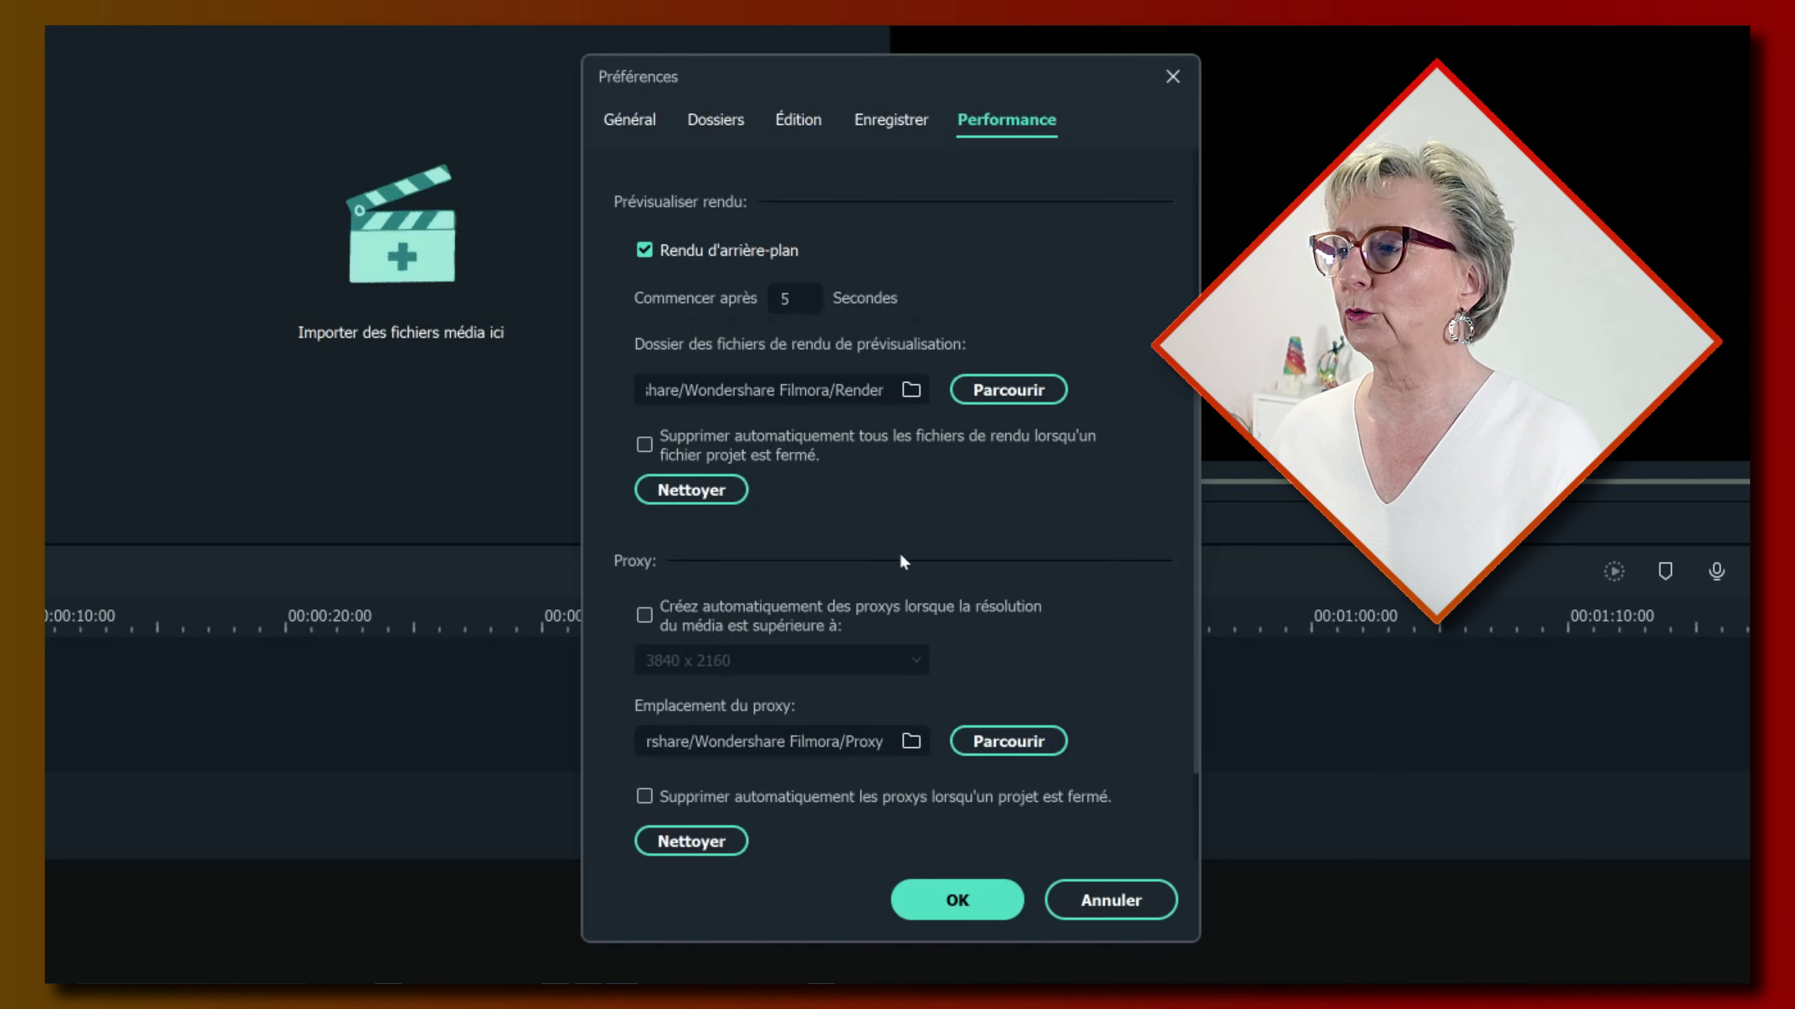
Move the preferences dialog aside, switch to File Explorer and go to the Documents > Wondershare > Wondershare Filmora folder.
{"action": "scroll", "coordinate": [883, 622], "scroll_direction": "down", "scroll_amount": 1}
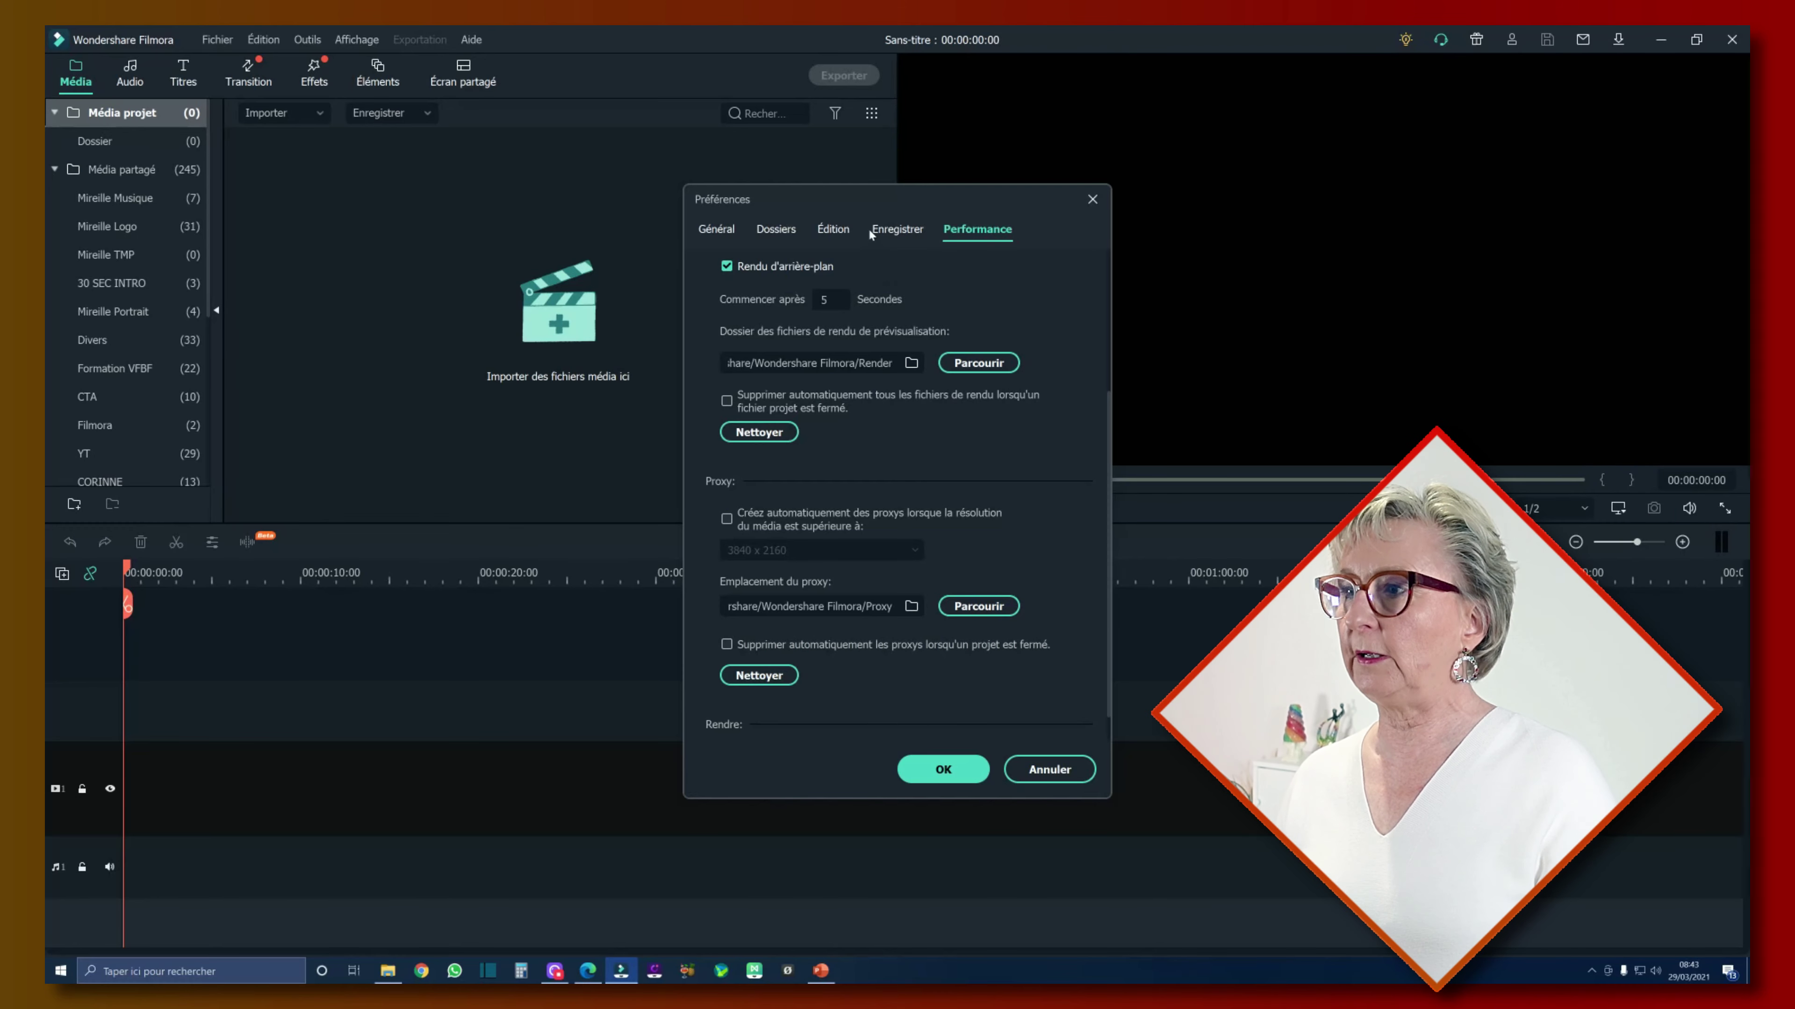
{"action": "left_click_drag", "start_coordinate": [509, 156], "coordinate": [421, 161]}
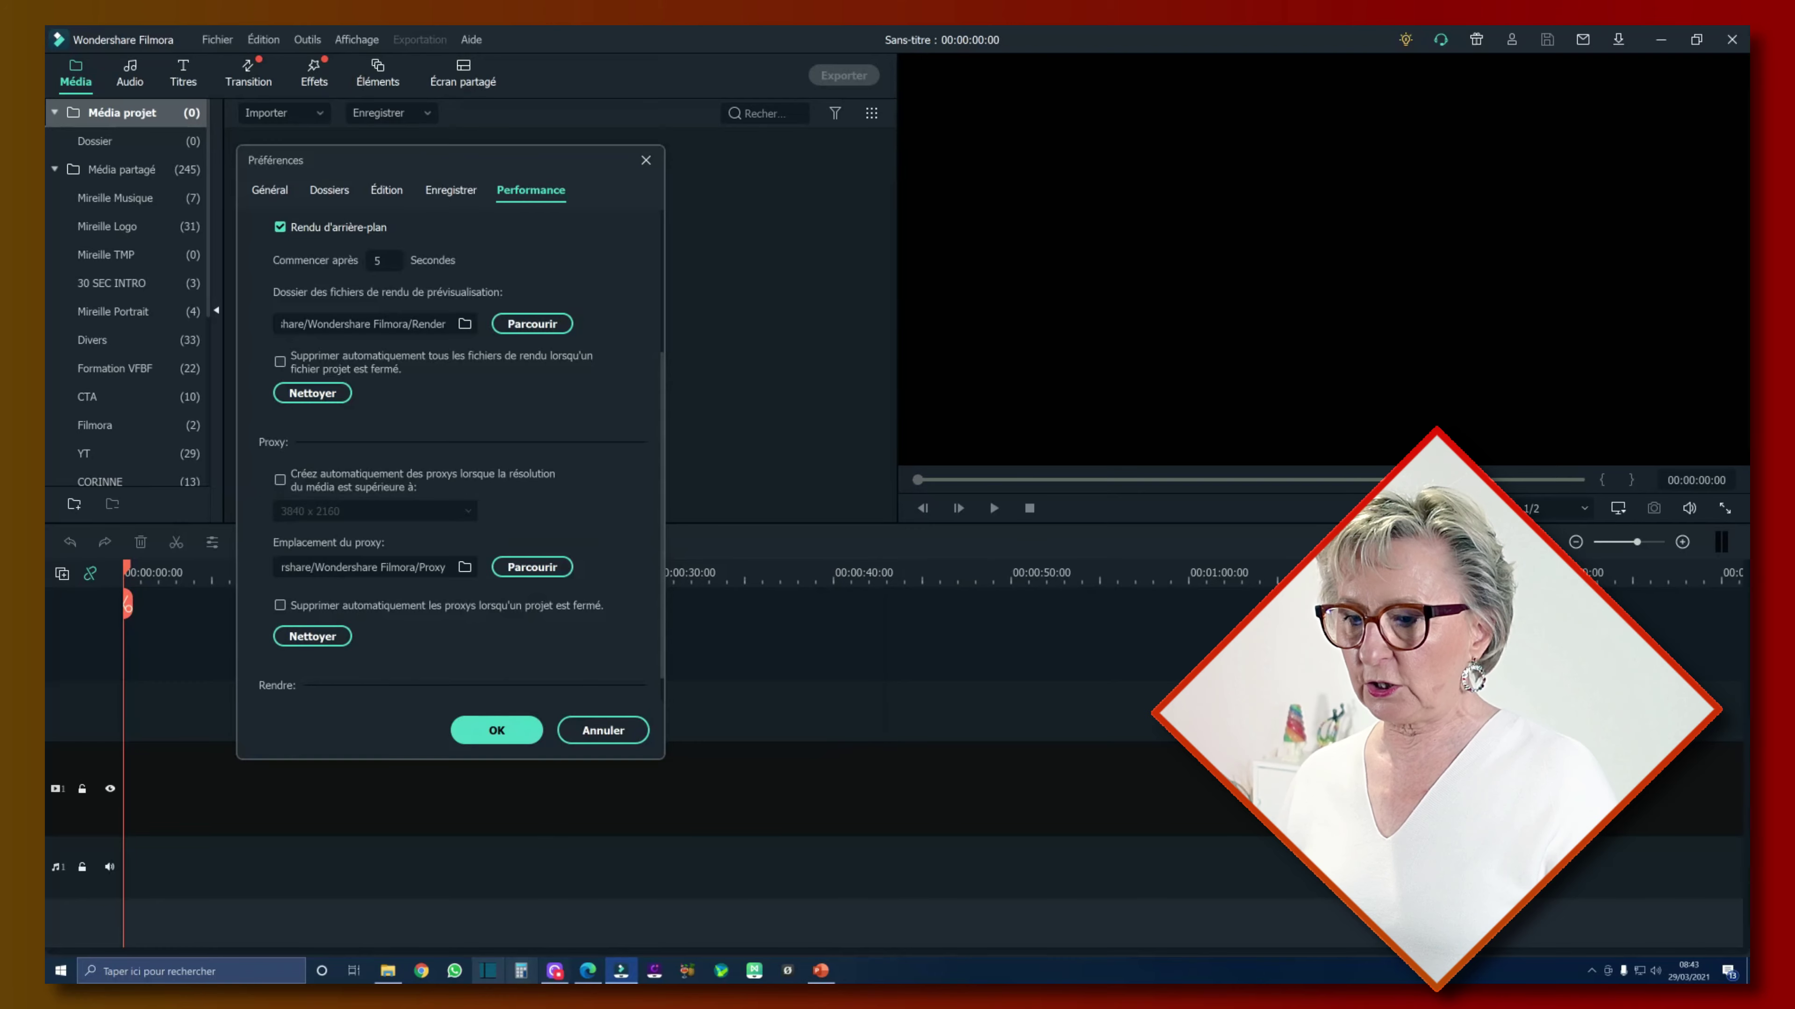
{"action": "left_click", "coordinate": [382, 977]}
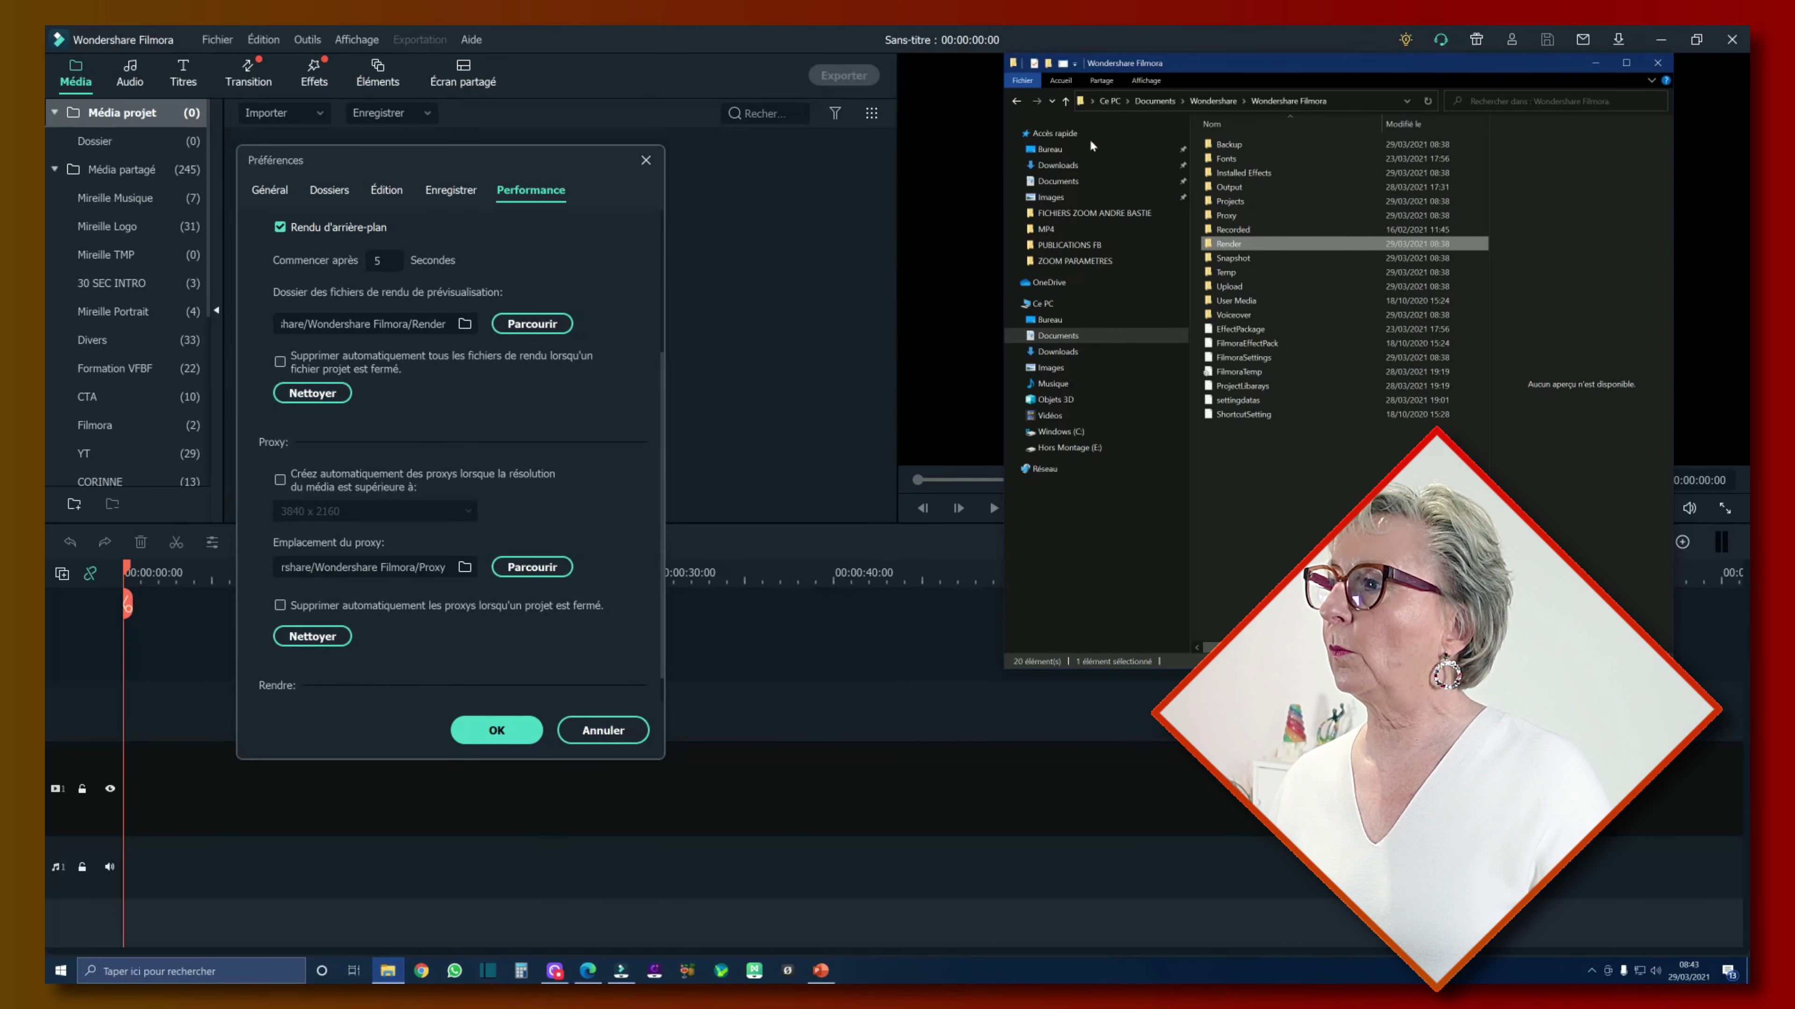
{"action": "left_click_drag", "start_coordinate": [1199, 65], "coordinate": [908, 105]}
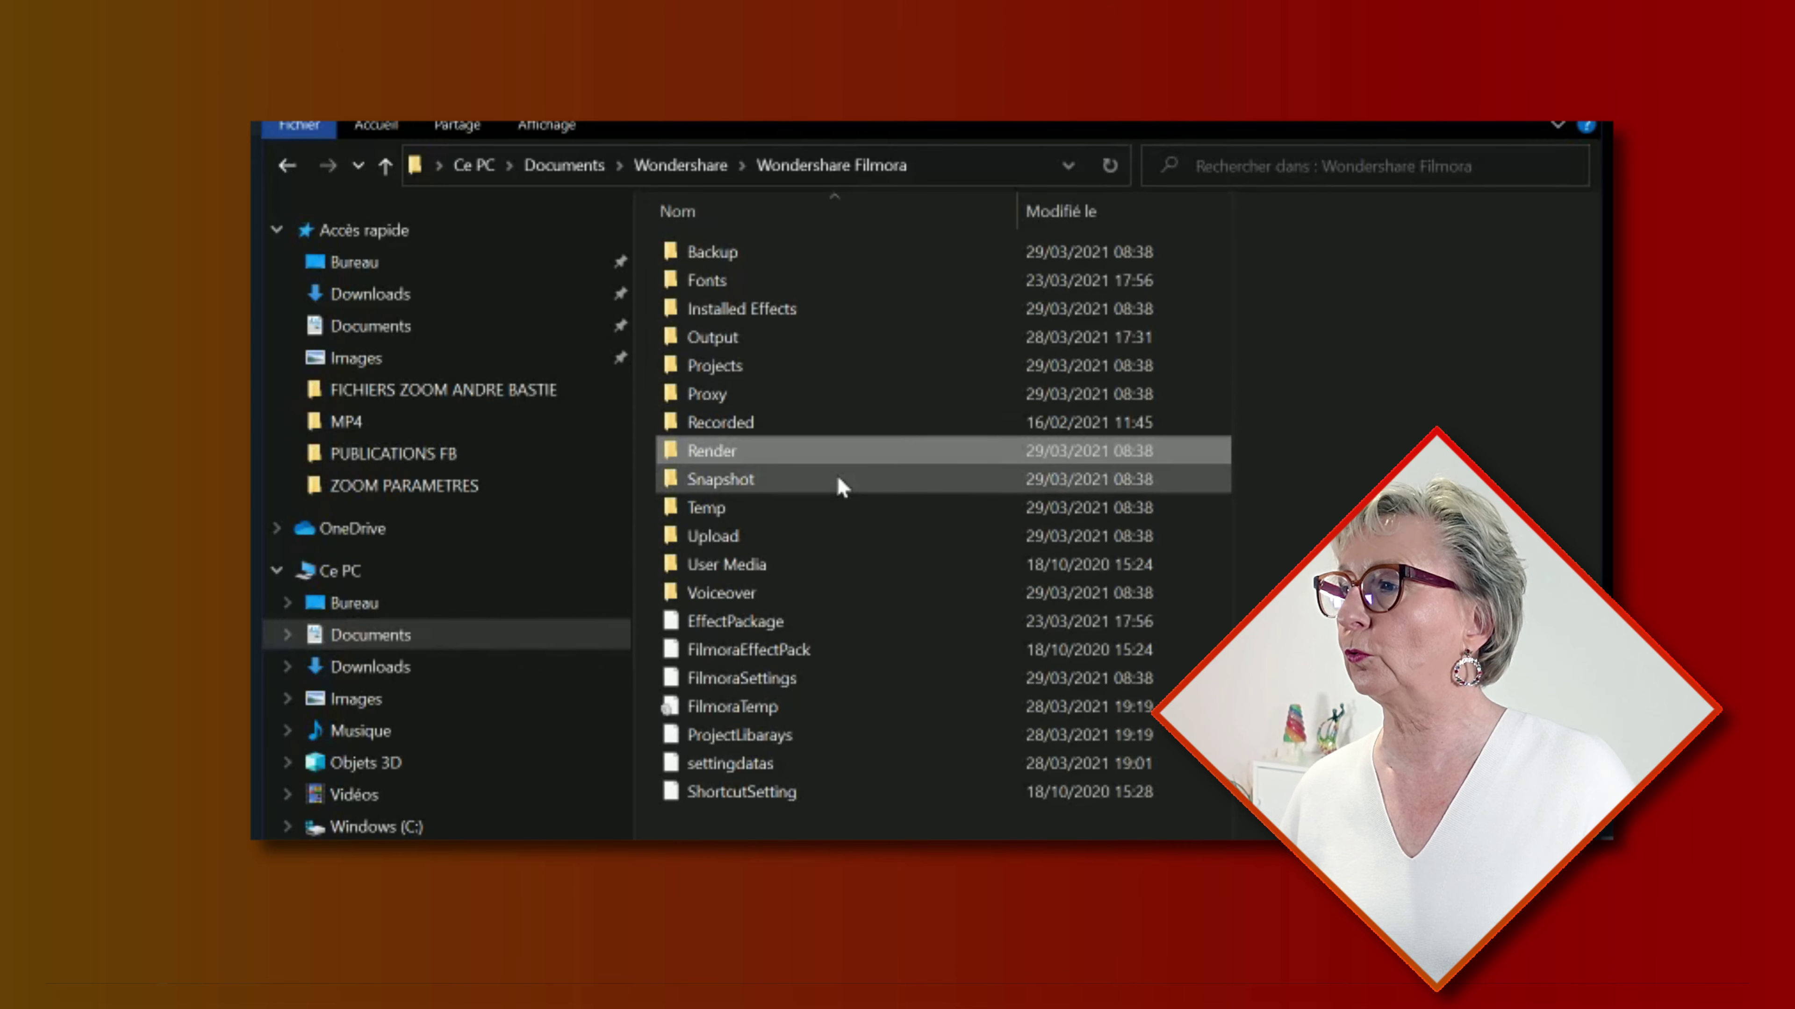
{"action": "left_click", "coordinate": [657, 165]}
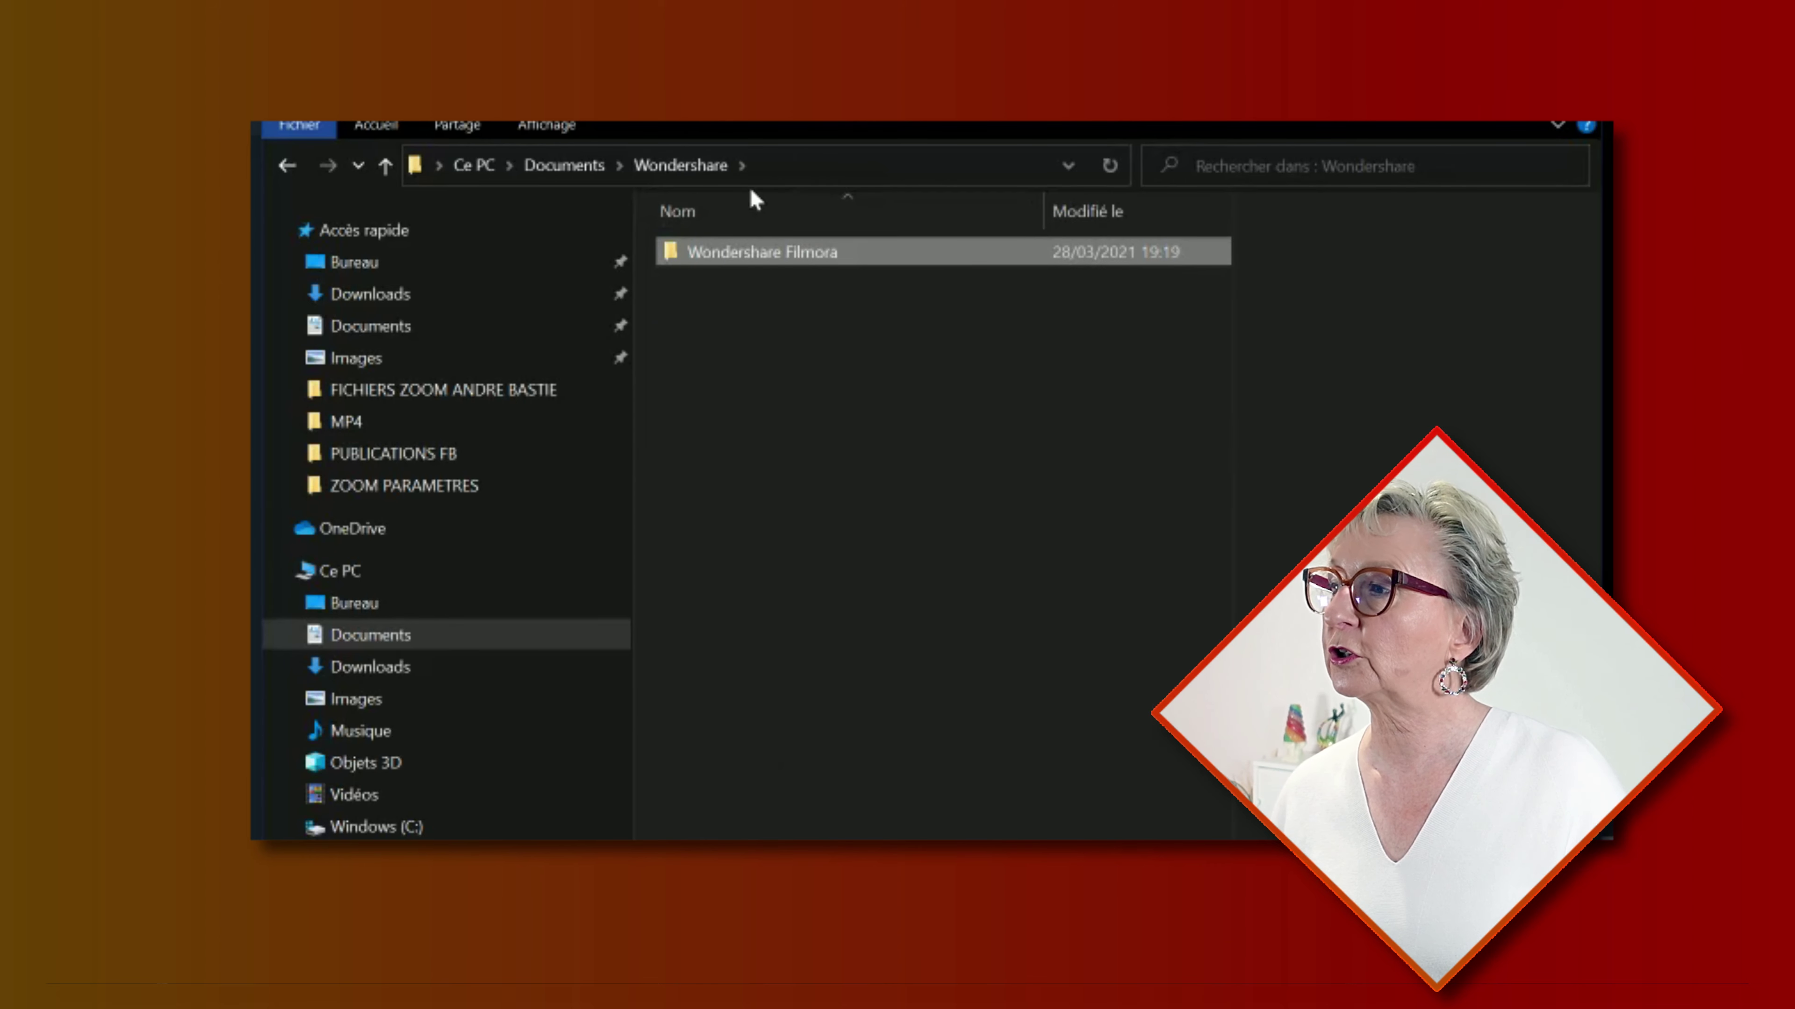
{"action": "double_click", "coordinate": [743, 255]}
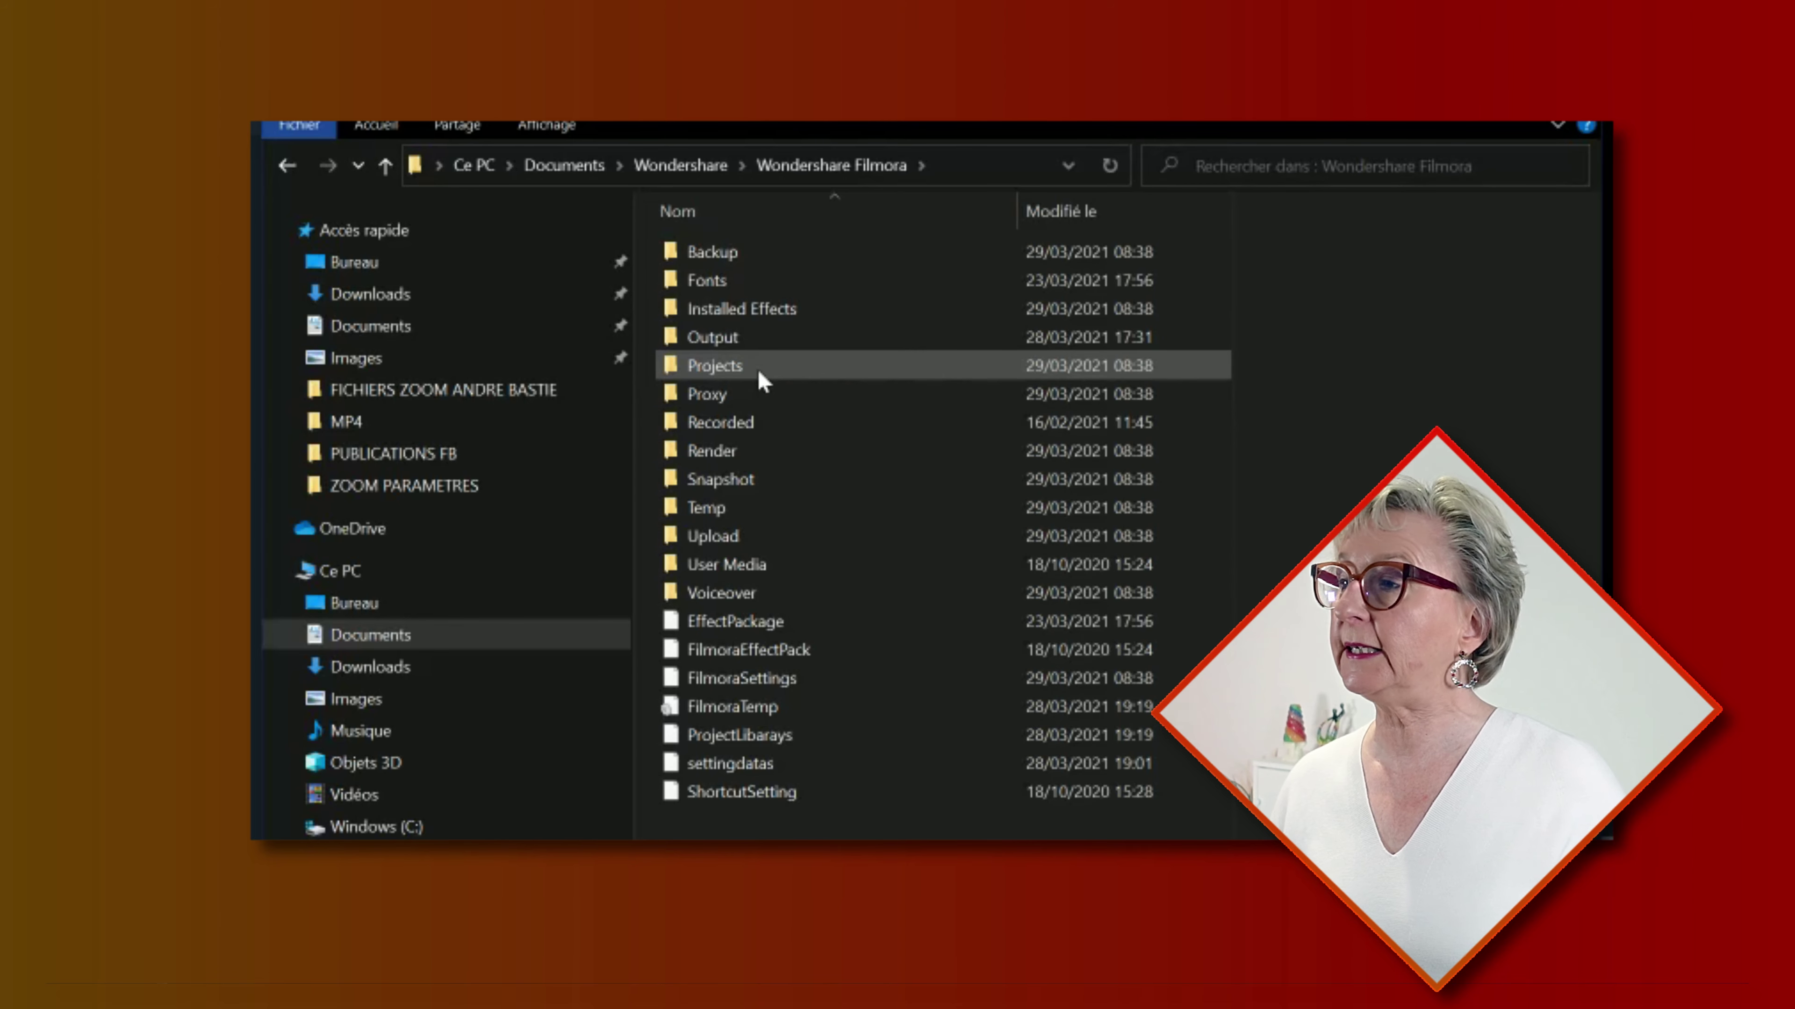
Check the total size of the Wondershare Filmora folder in its properties.
{"action": "mouse_move", "coordinate": [731, 458]}
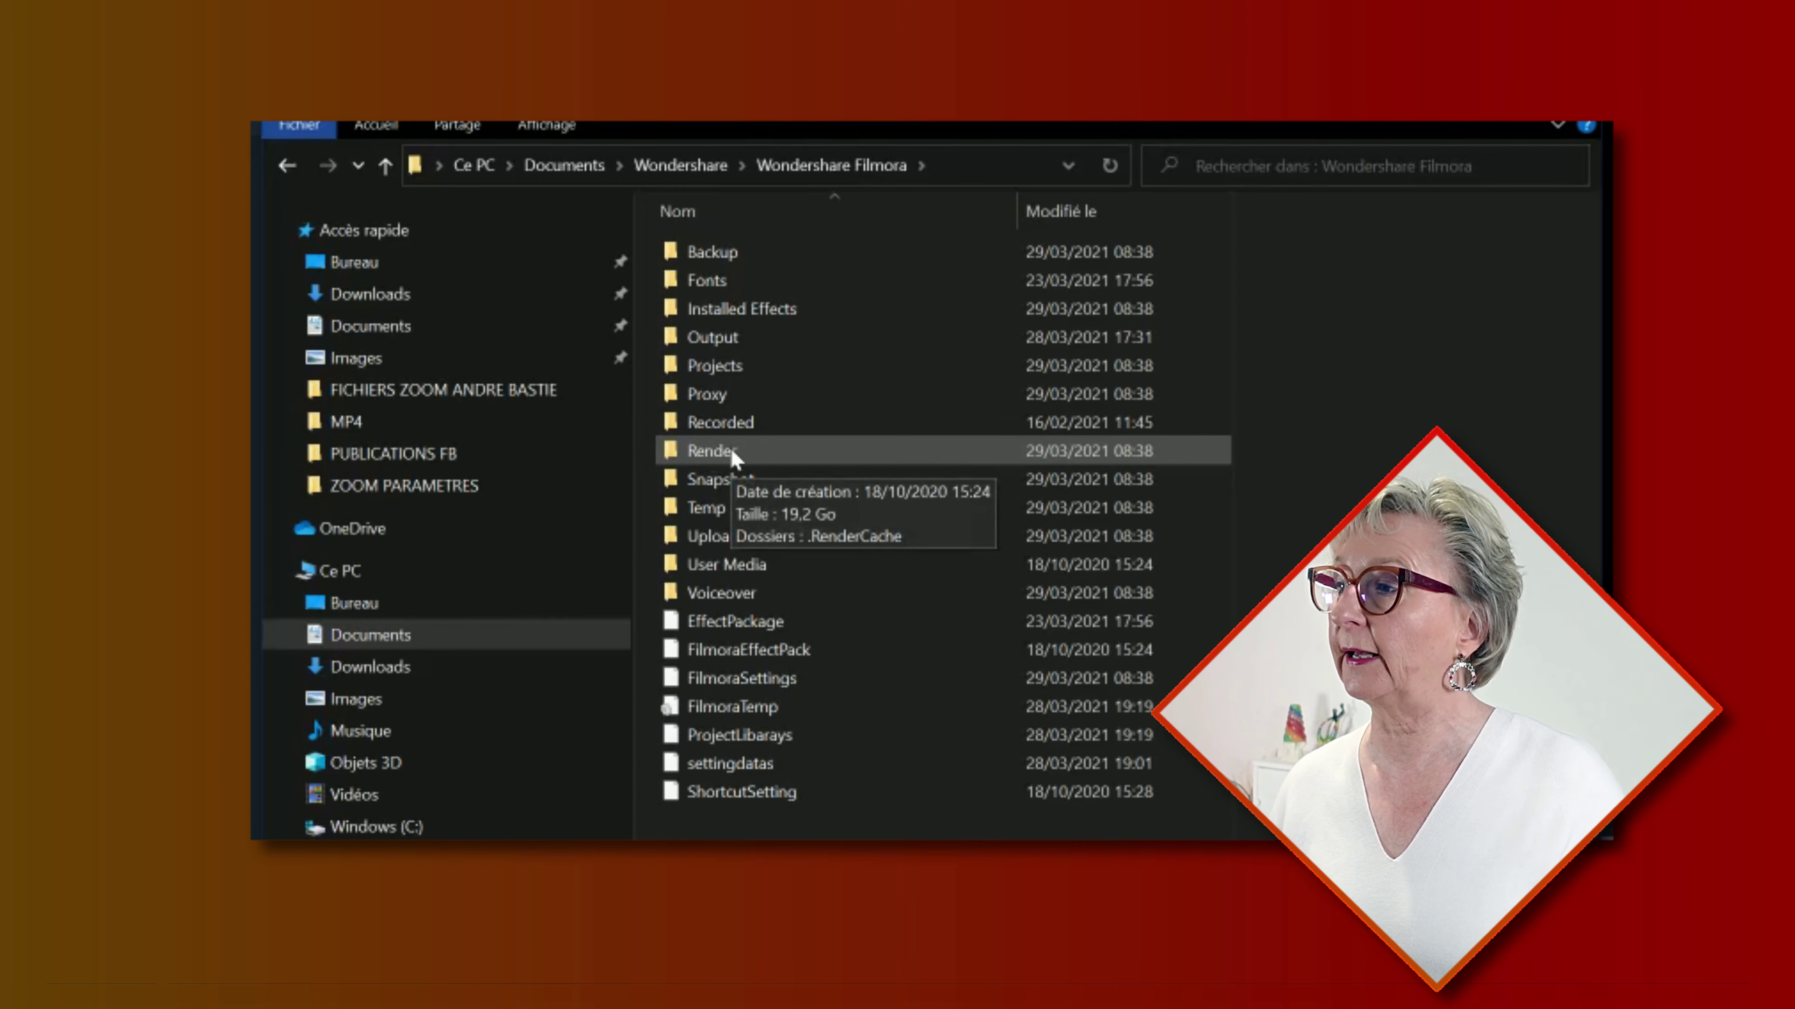
{"action": "right_click", "coordinate": [785, 443]}
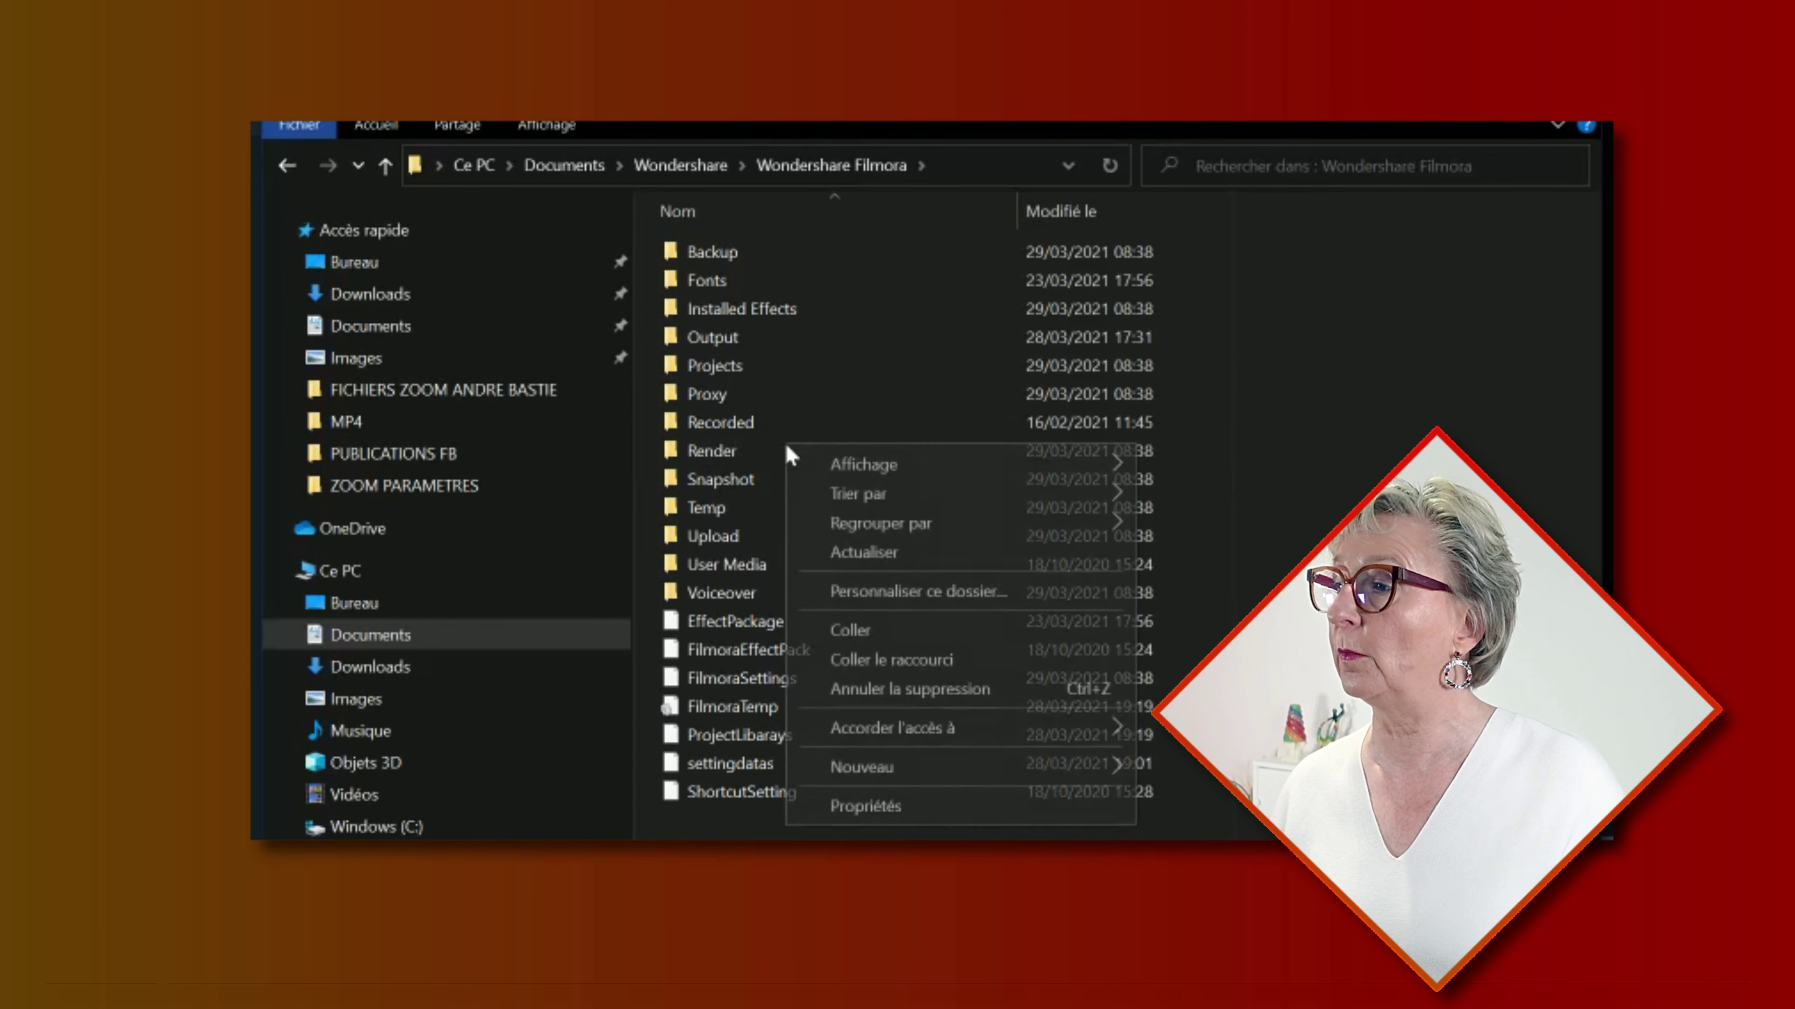
{"action": "left_click", "coordinate": [873, 798]}
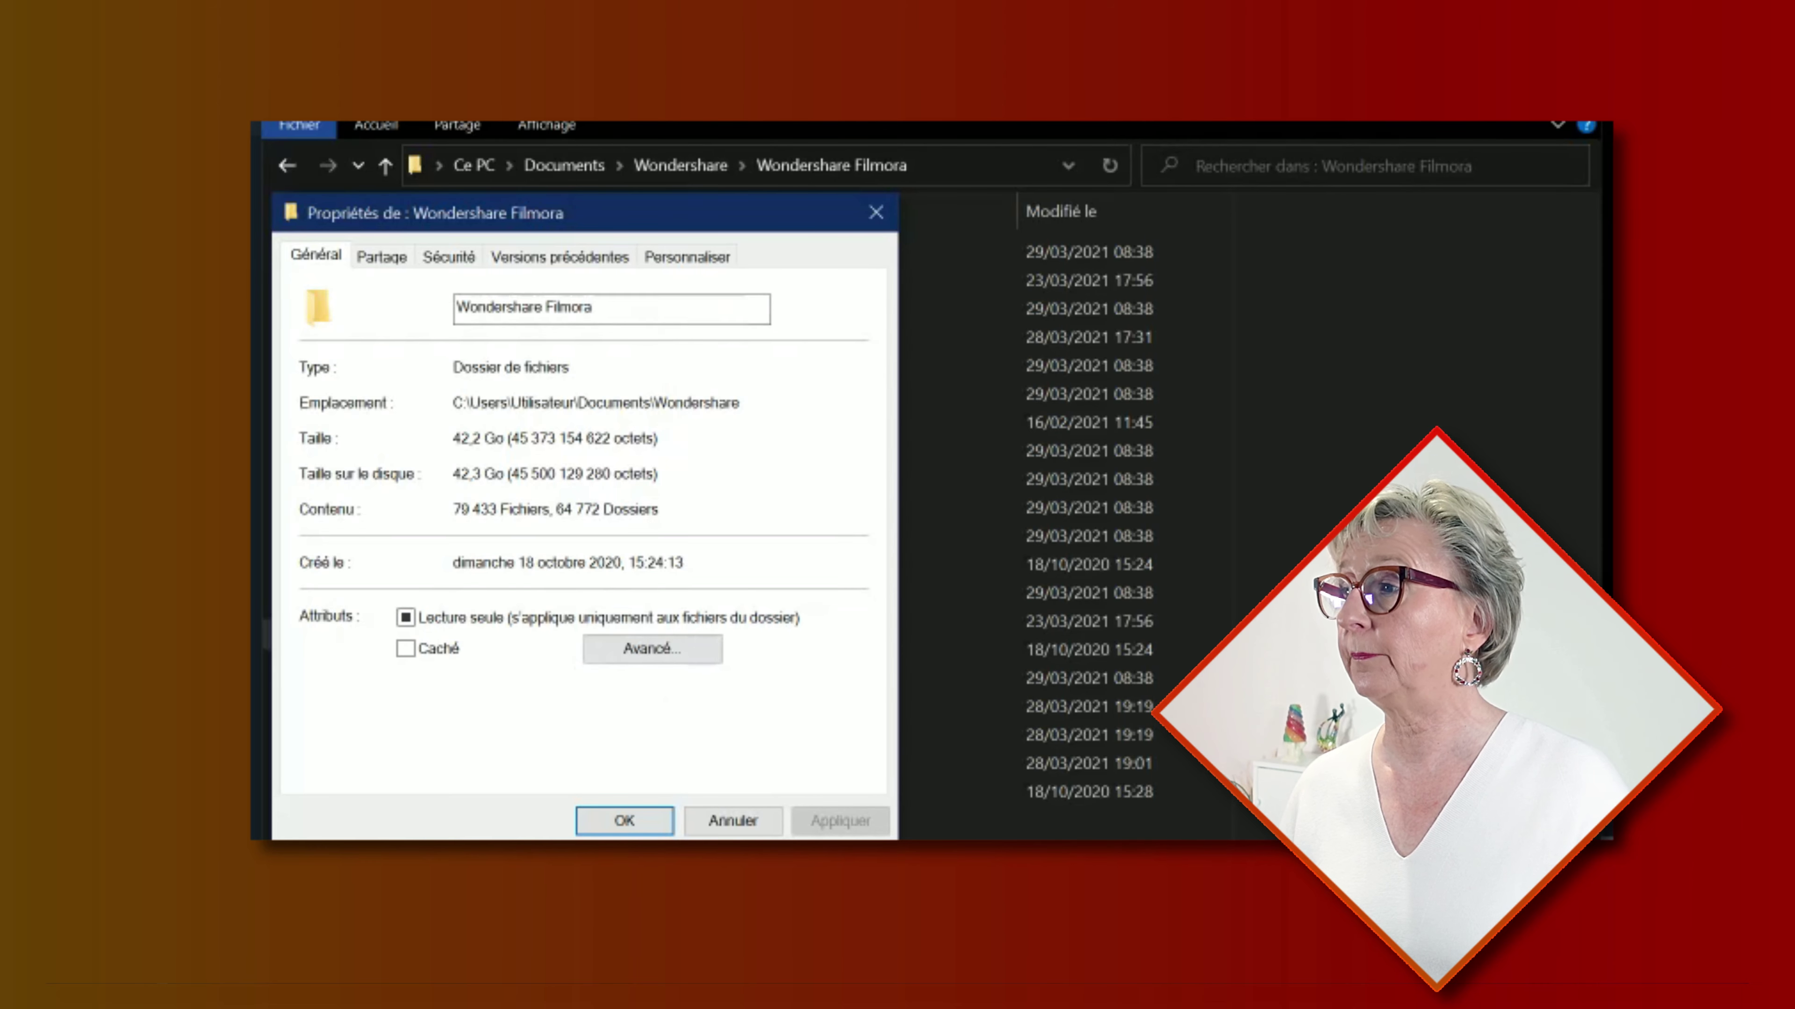
{"action": "left_click_drag", "start_coordinate": [640, 203], "coordinate": [1768, 196]}
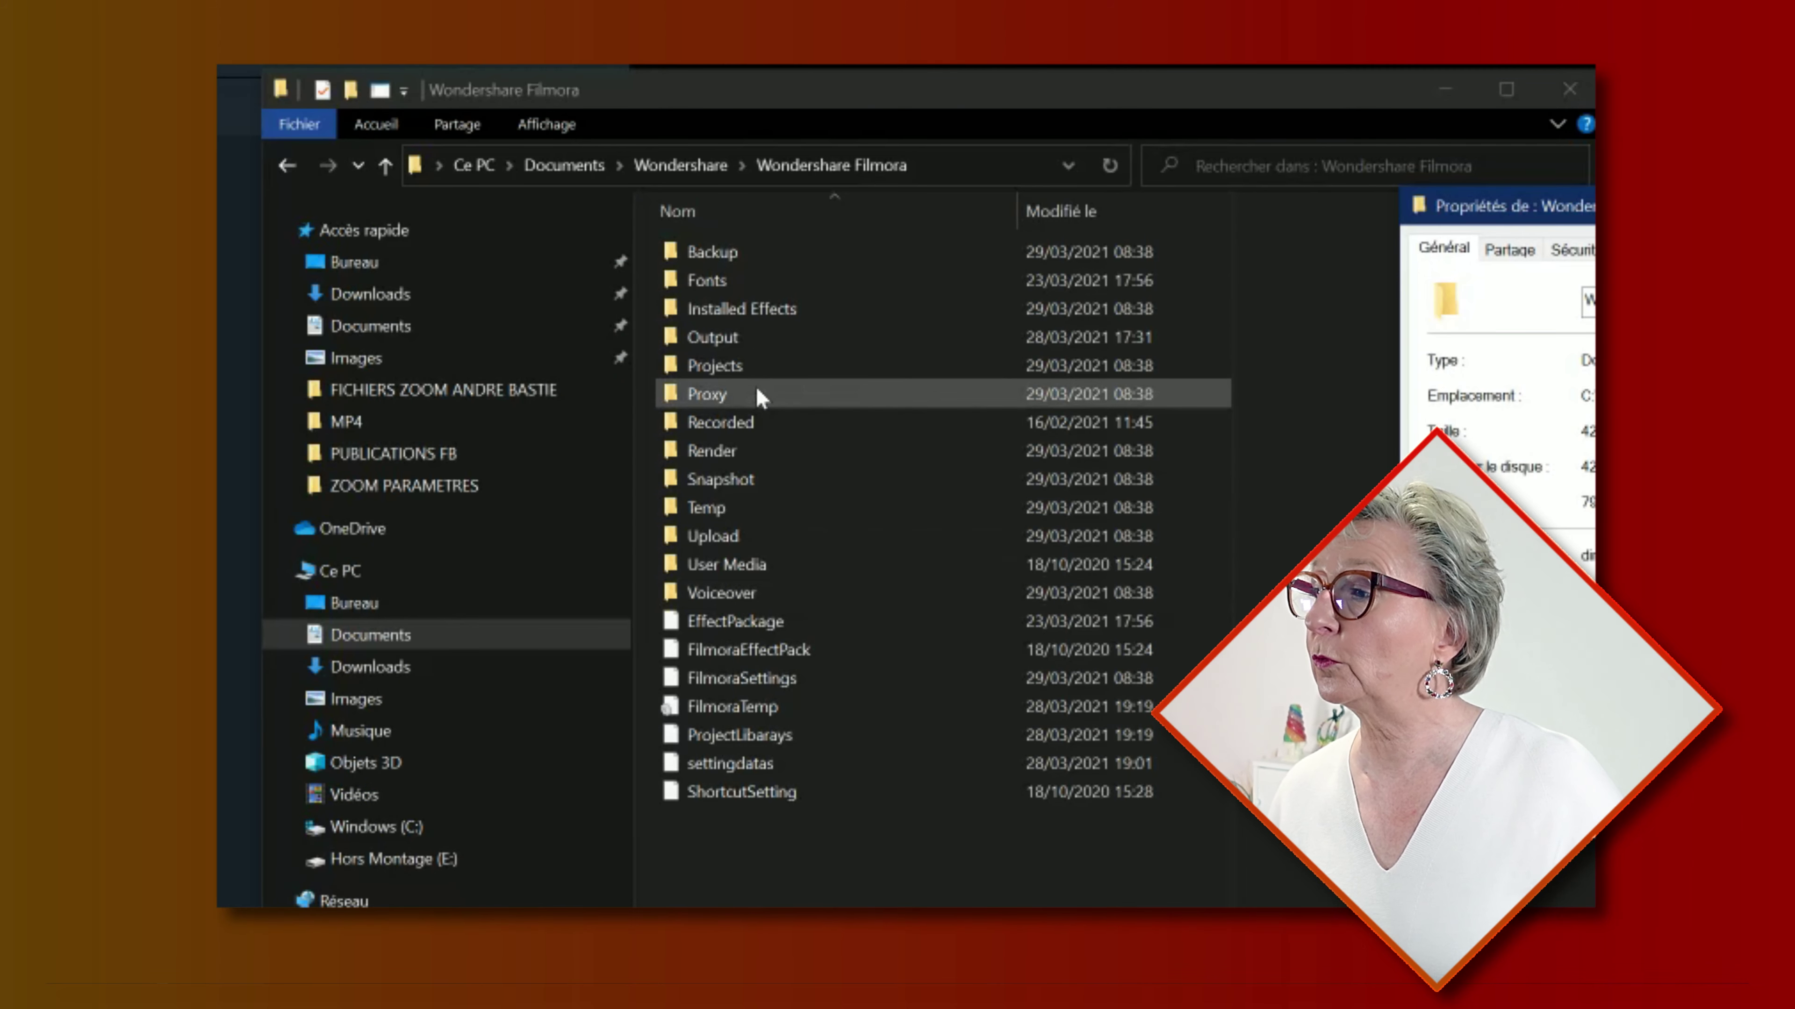
Check the Proxy folder's size in its properties and close both folders' properties windows.
{"action": "left_click", "coordinate": [756, 394]}
{"action": "right_click", "coordinate": [761, 391]}
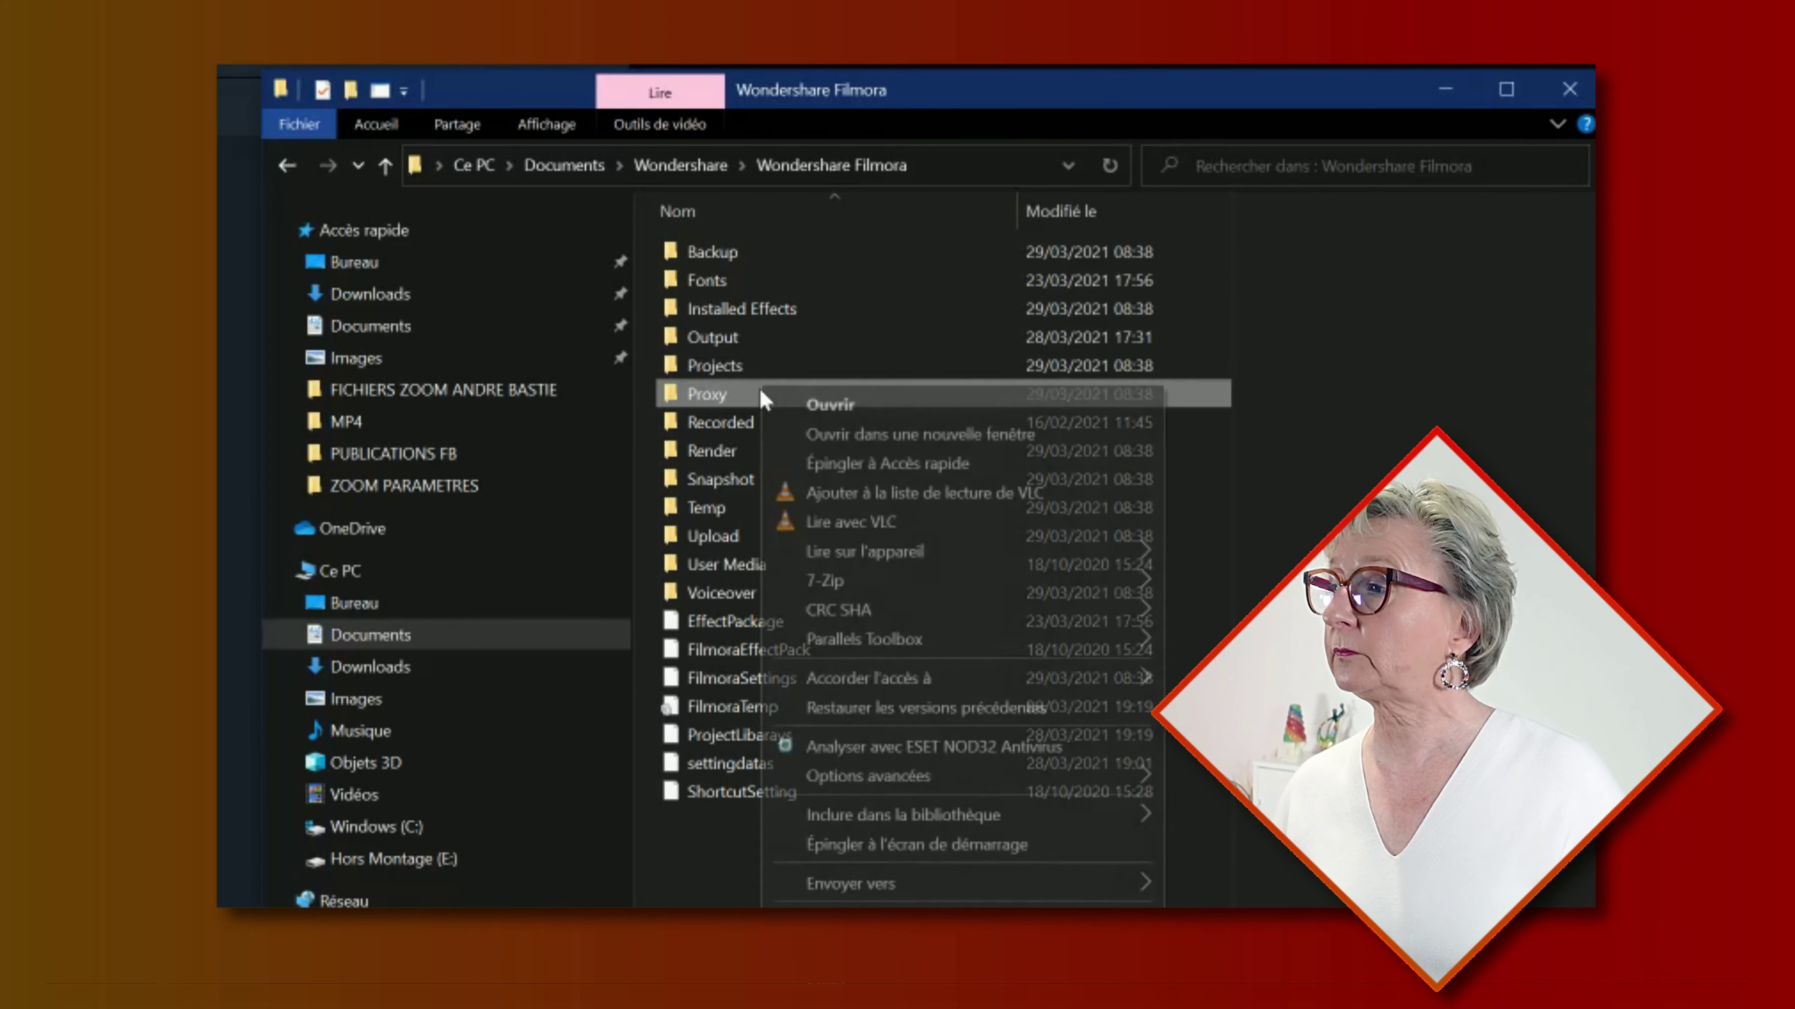
{"action": "left_click", "coordinate": [858, 1004]}
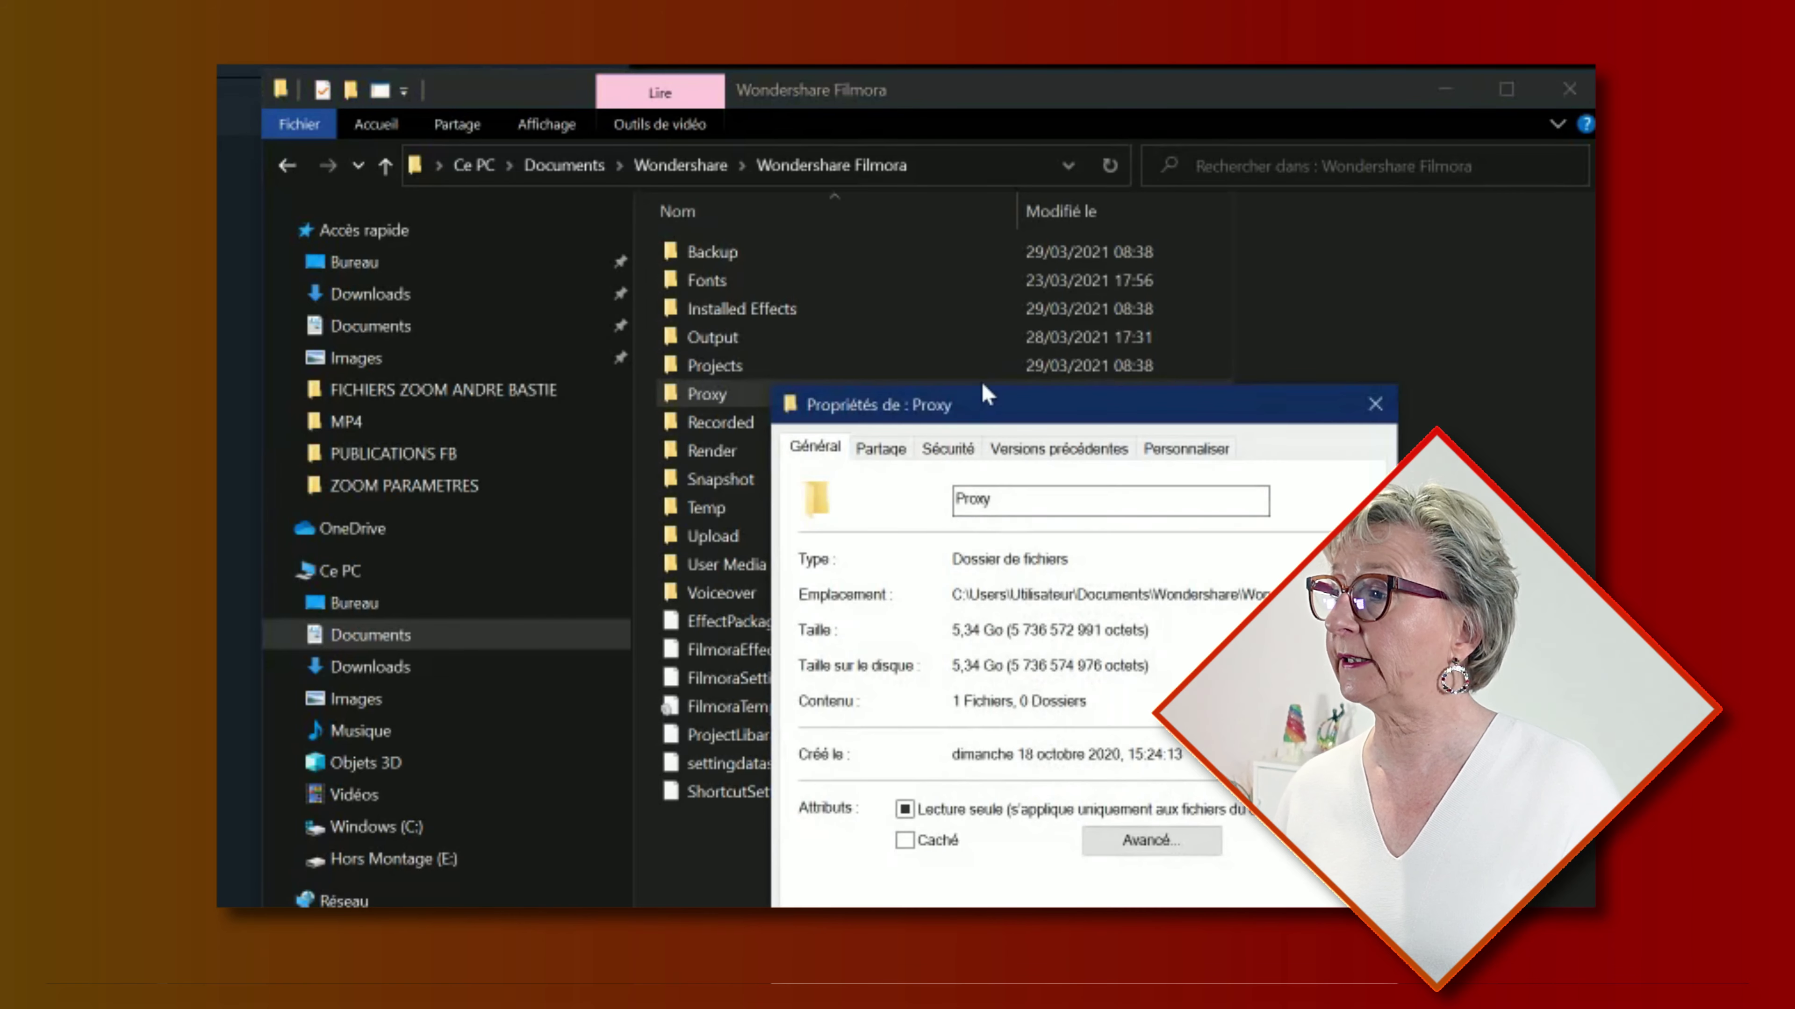
{"action": "left_click_drag", "start_coordinate": [996, 401], "coordinate": [758, 929]}
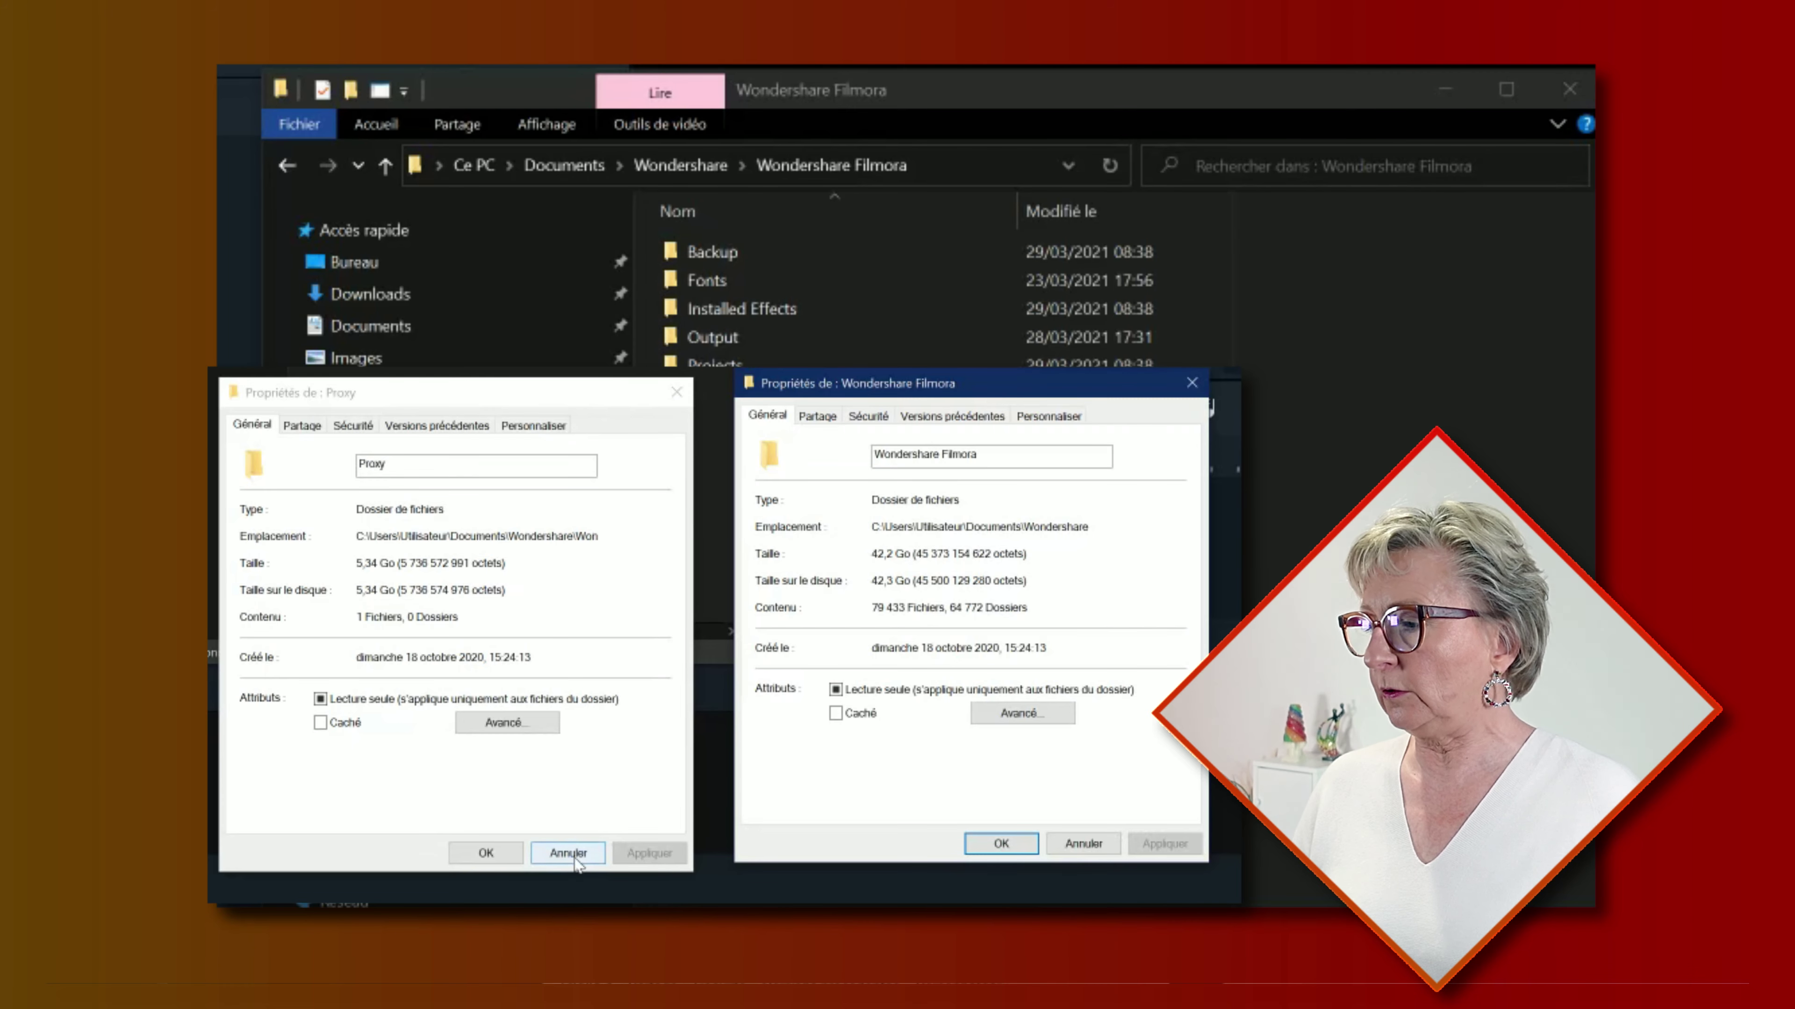
{"action": "left_click", "coordinate": [548, 861]}
{"action": "left_click", "coordinate": [1067, 845]}
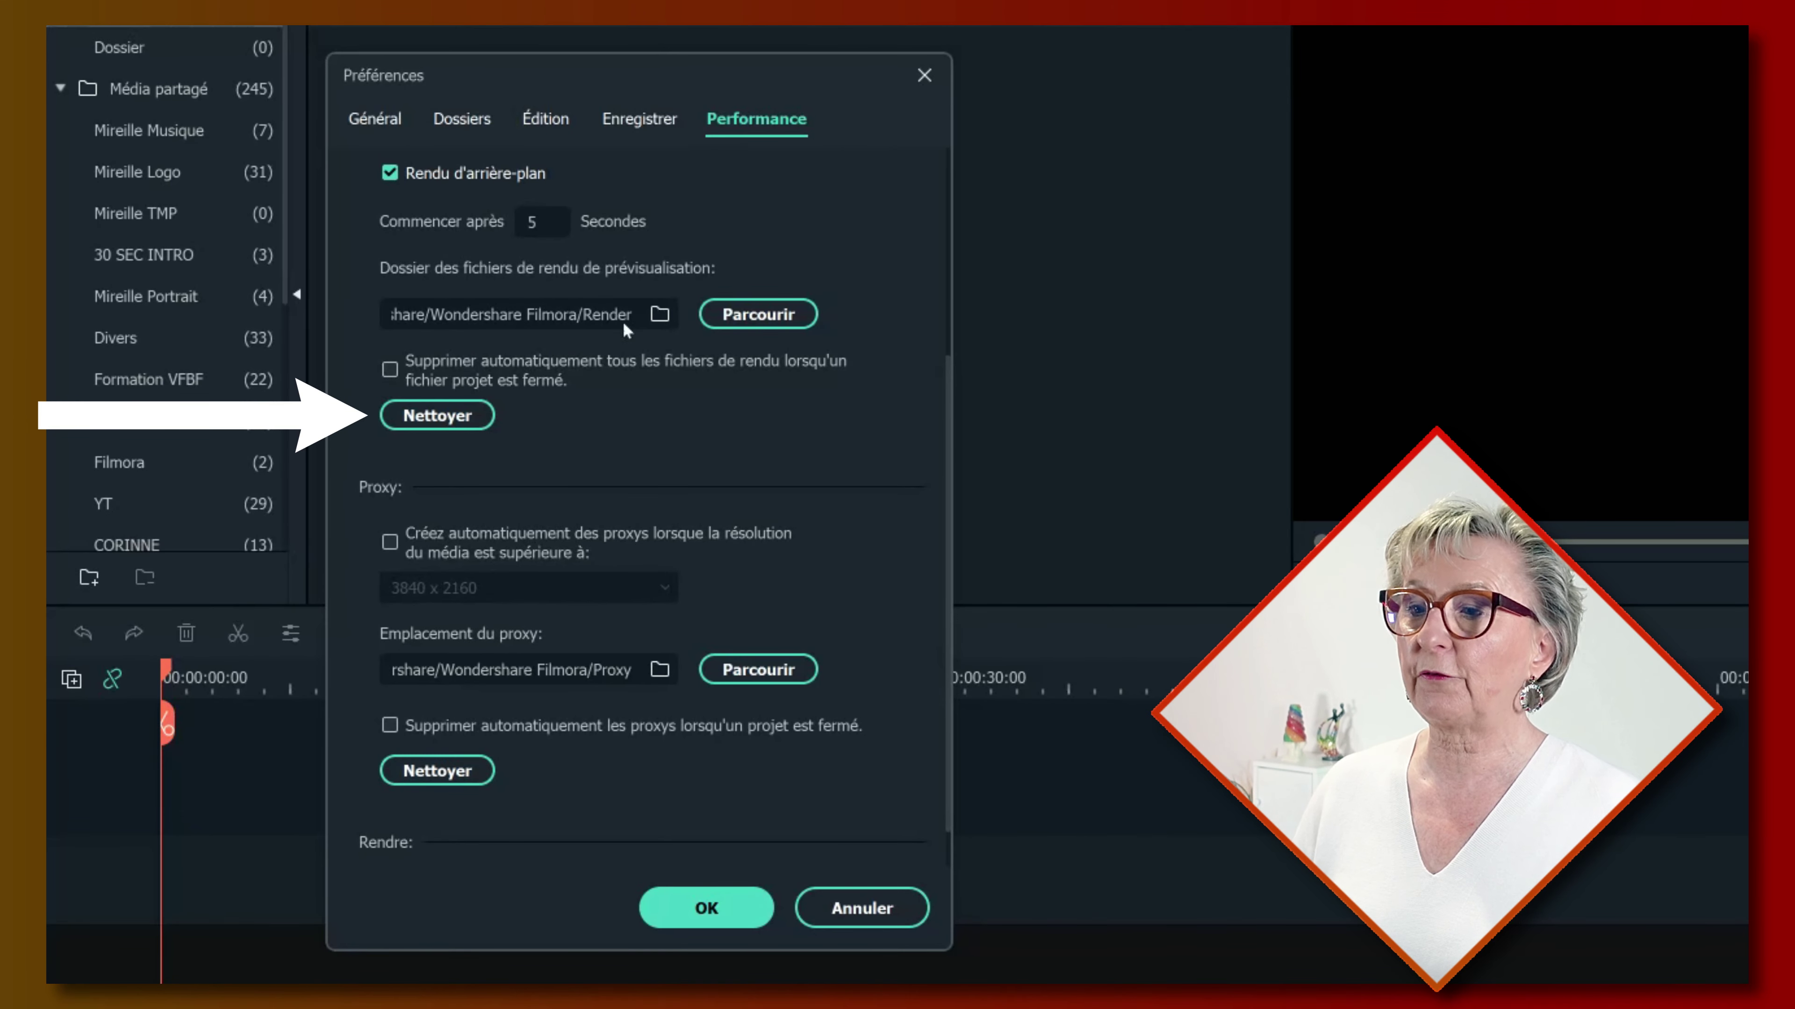
Clean up all preview render files and all proxy files from the Performance preferences.
{"action": "left_click", "coordinate": [414, 417]}
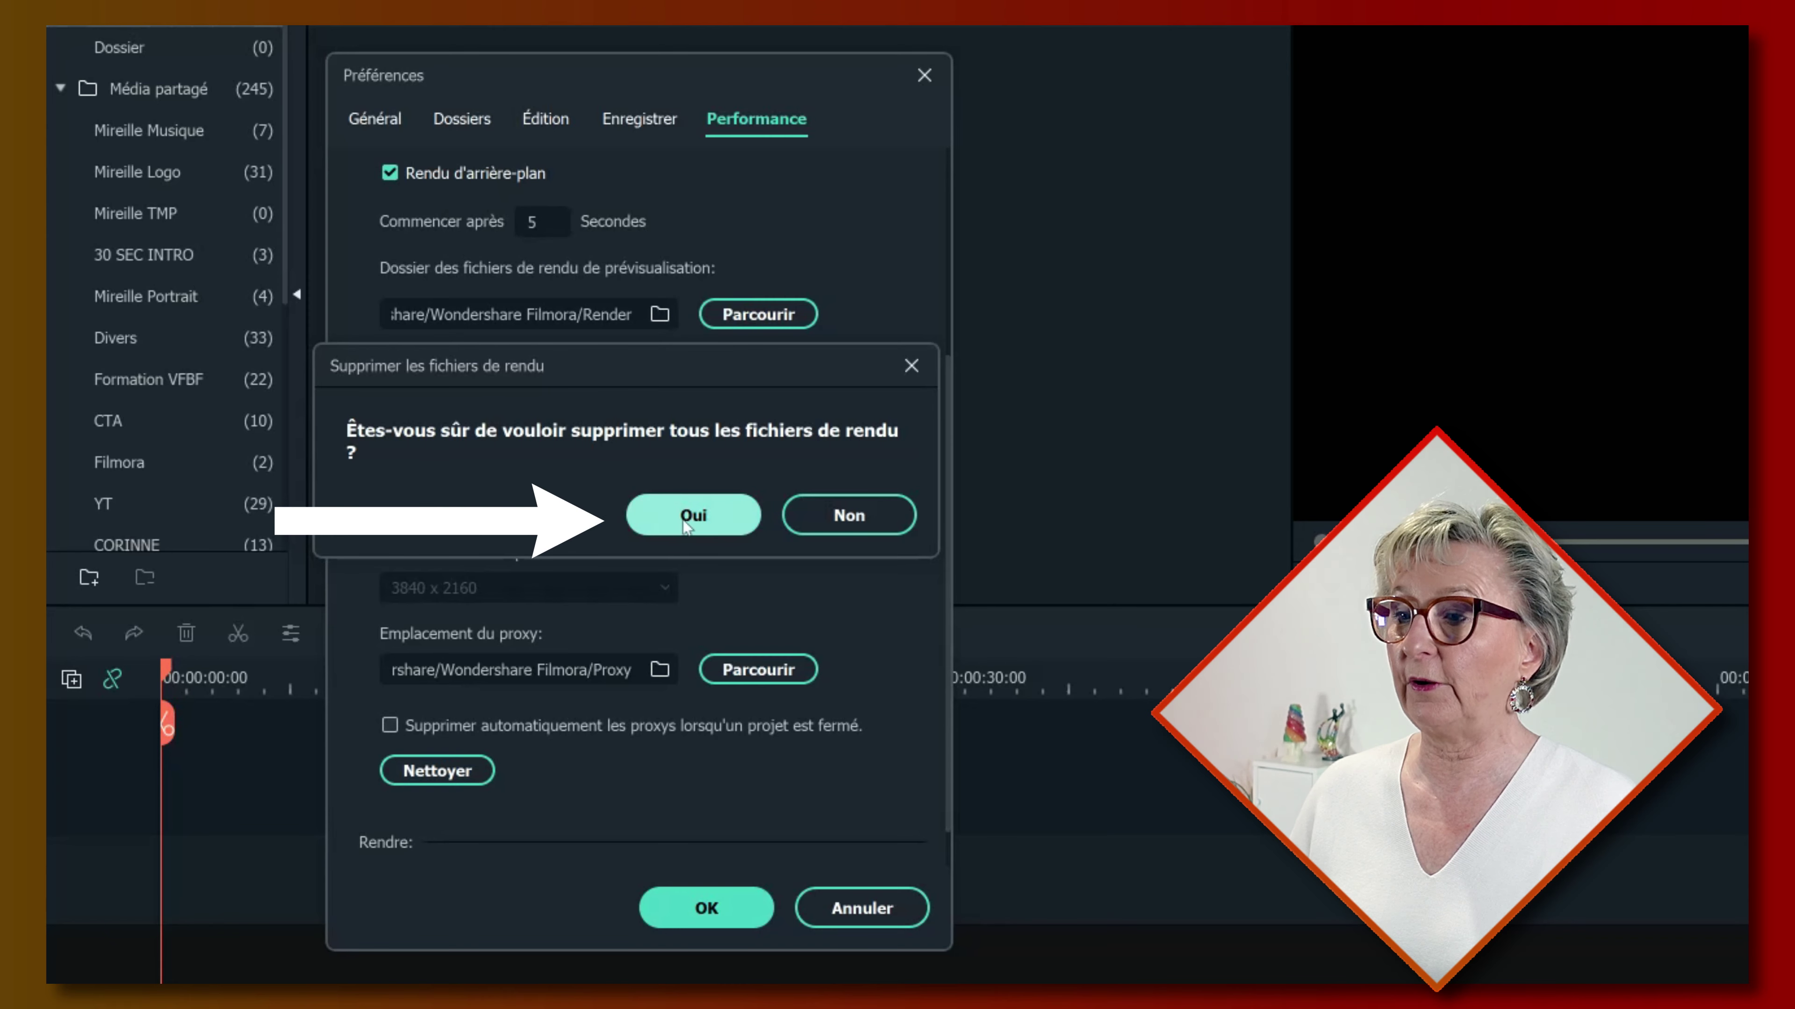
{"action": "left_click", "coordinate": [700, 520]}
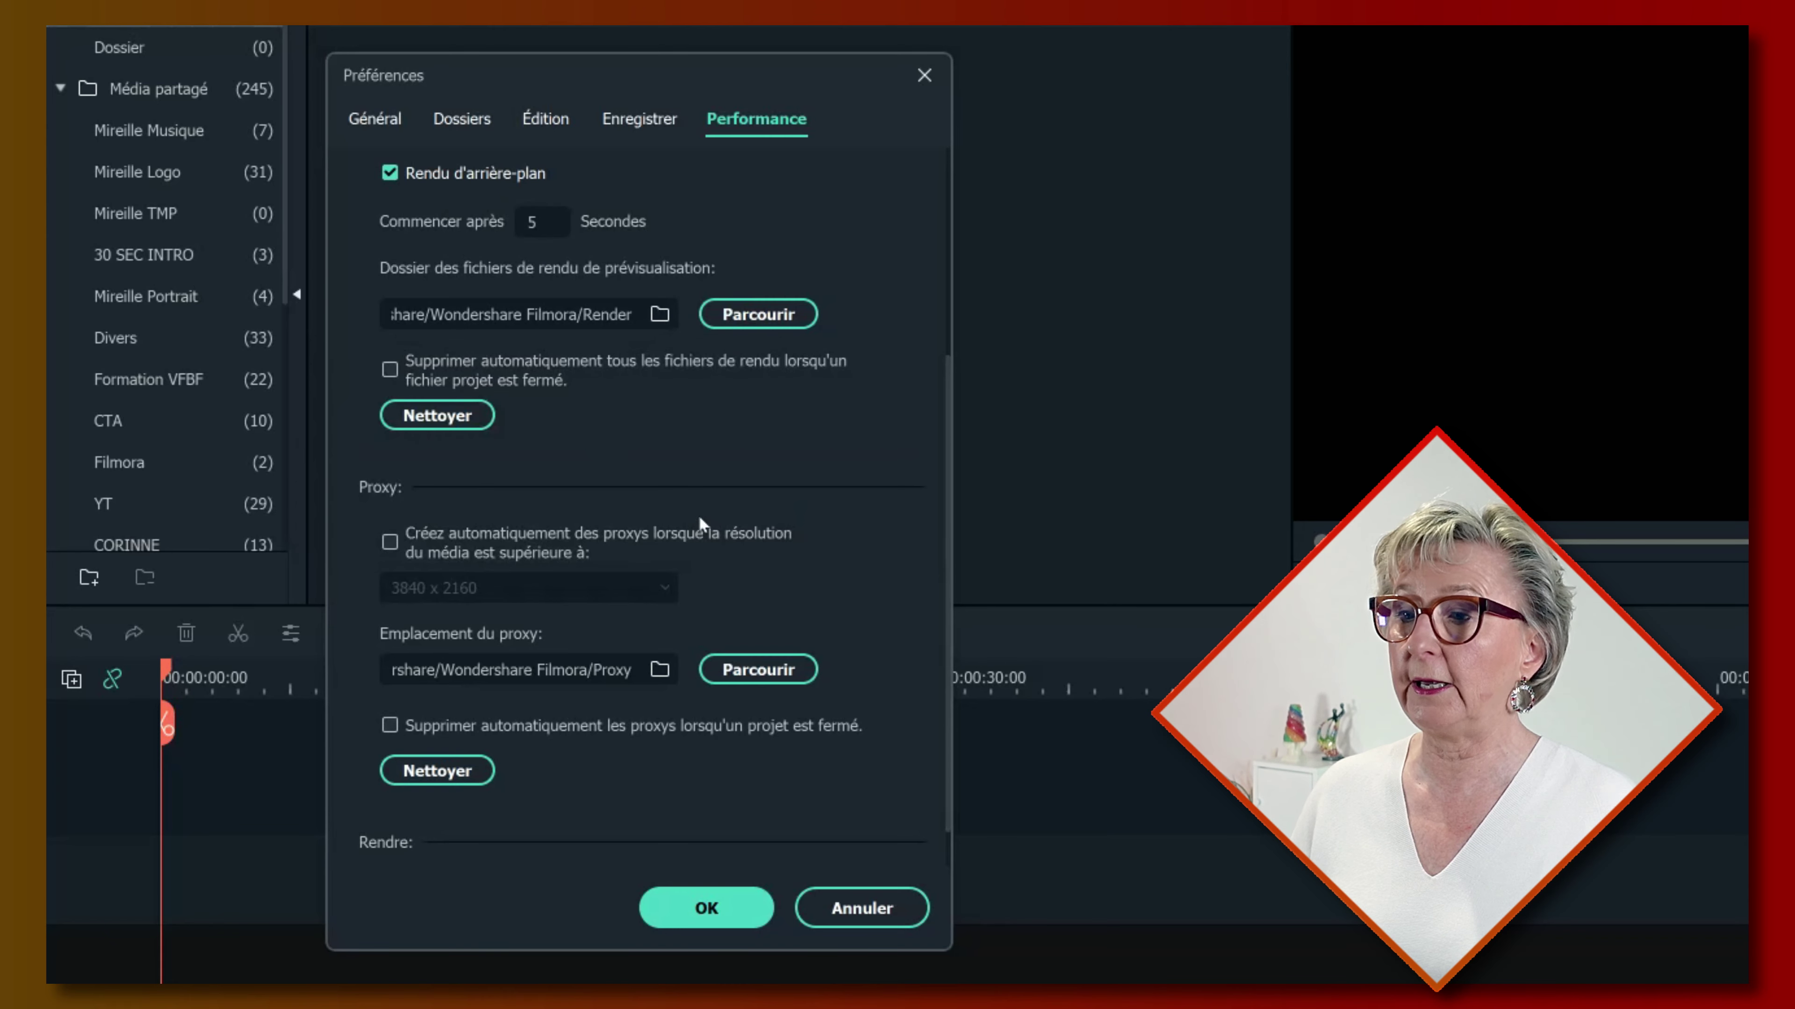
{"action": "left_click", "coordinate": [458, 774]}
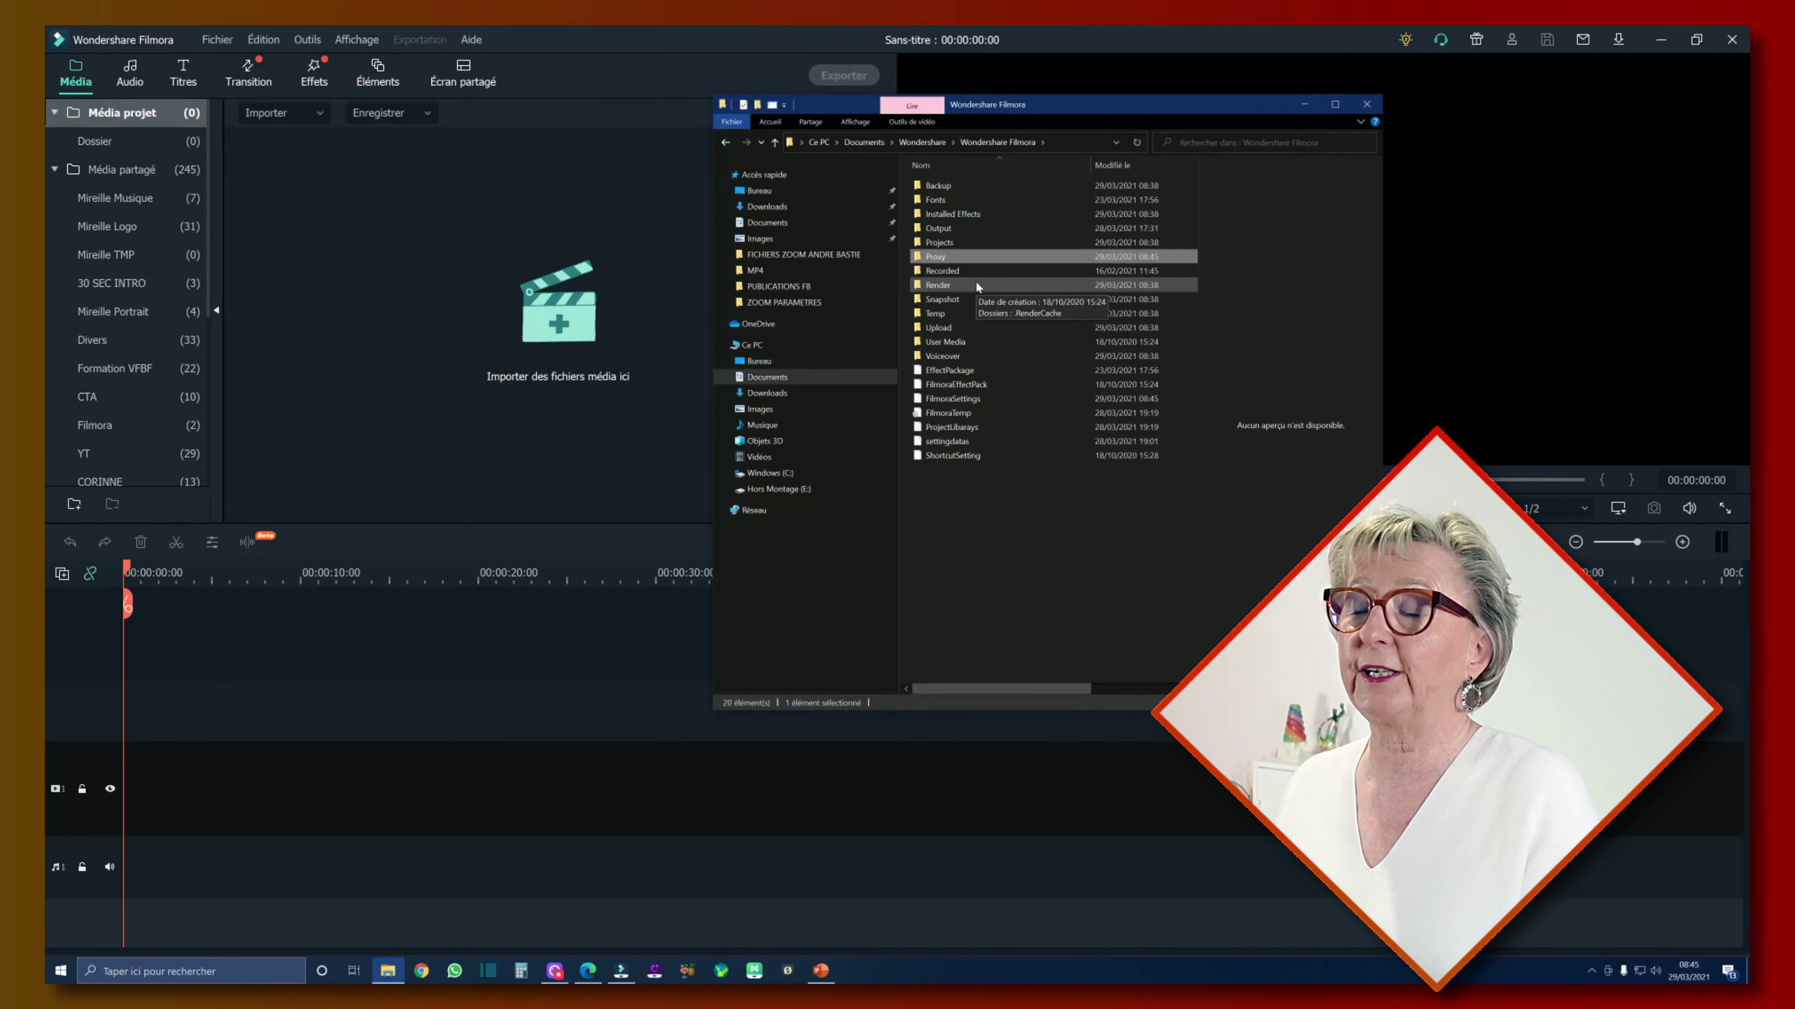
Check the Render folder's size in its properties and place that window beside File Explorer.
{"action": "left_click", "coordinate": [975, 281]}
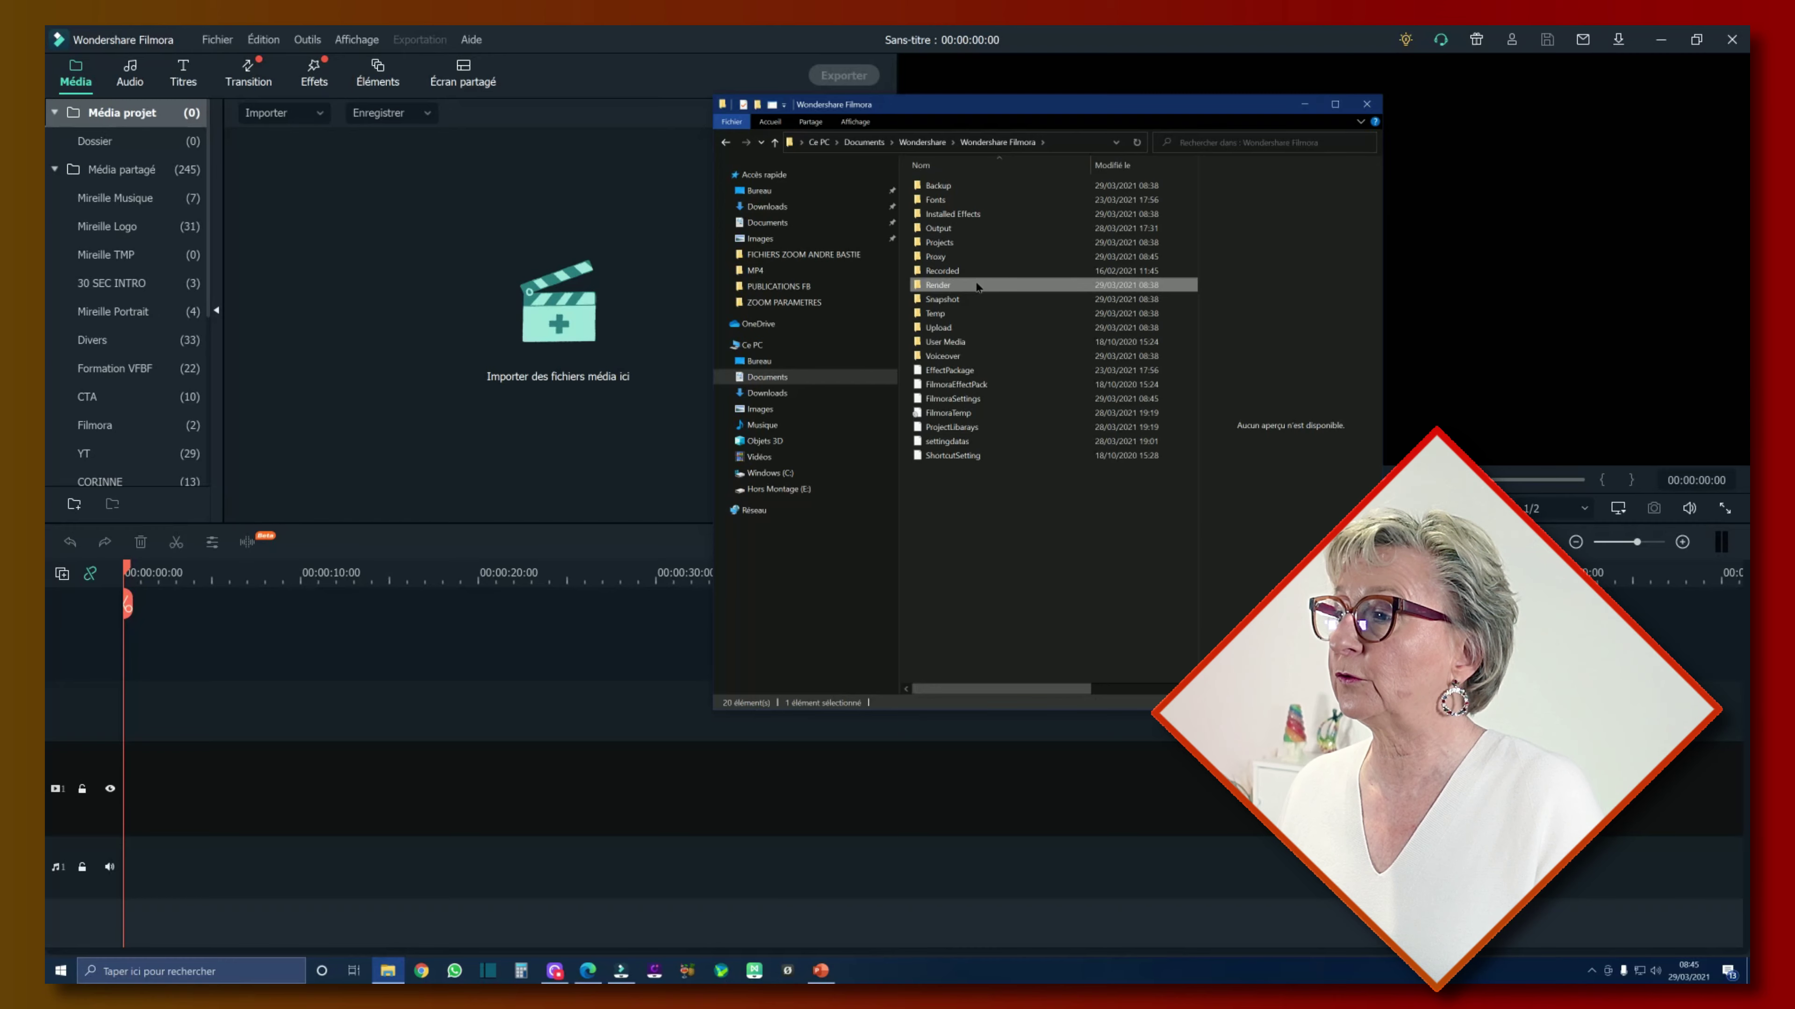
{"action": "right_click", "coordinate": [976, 283]}
{"action": "left_click", "coordinate": [1022, 636]}
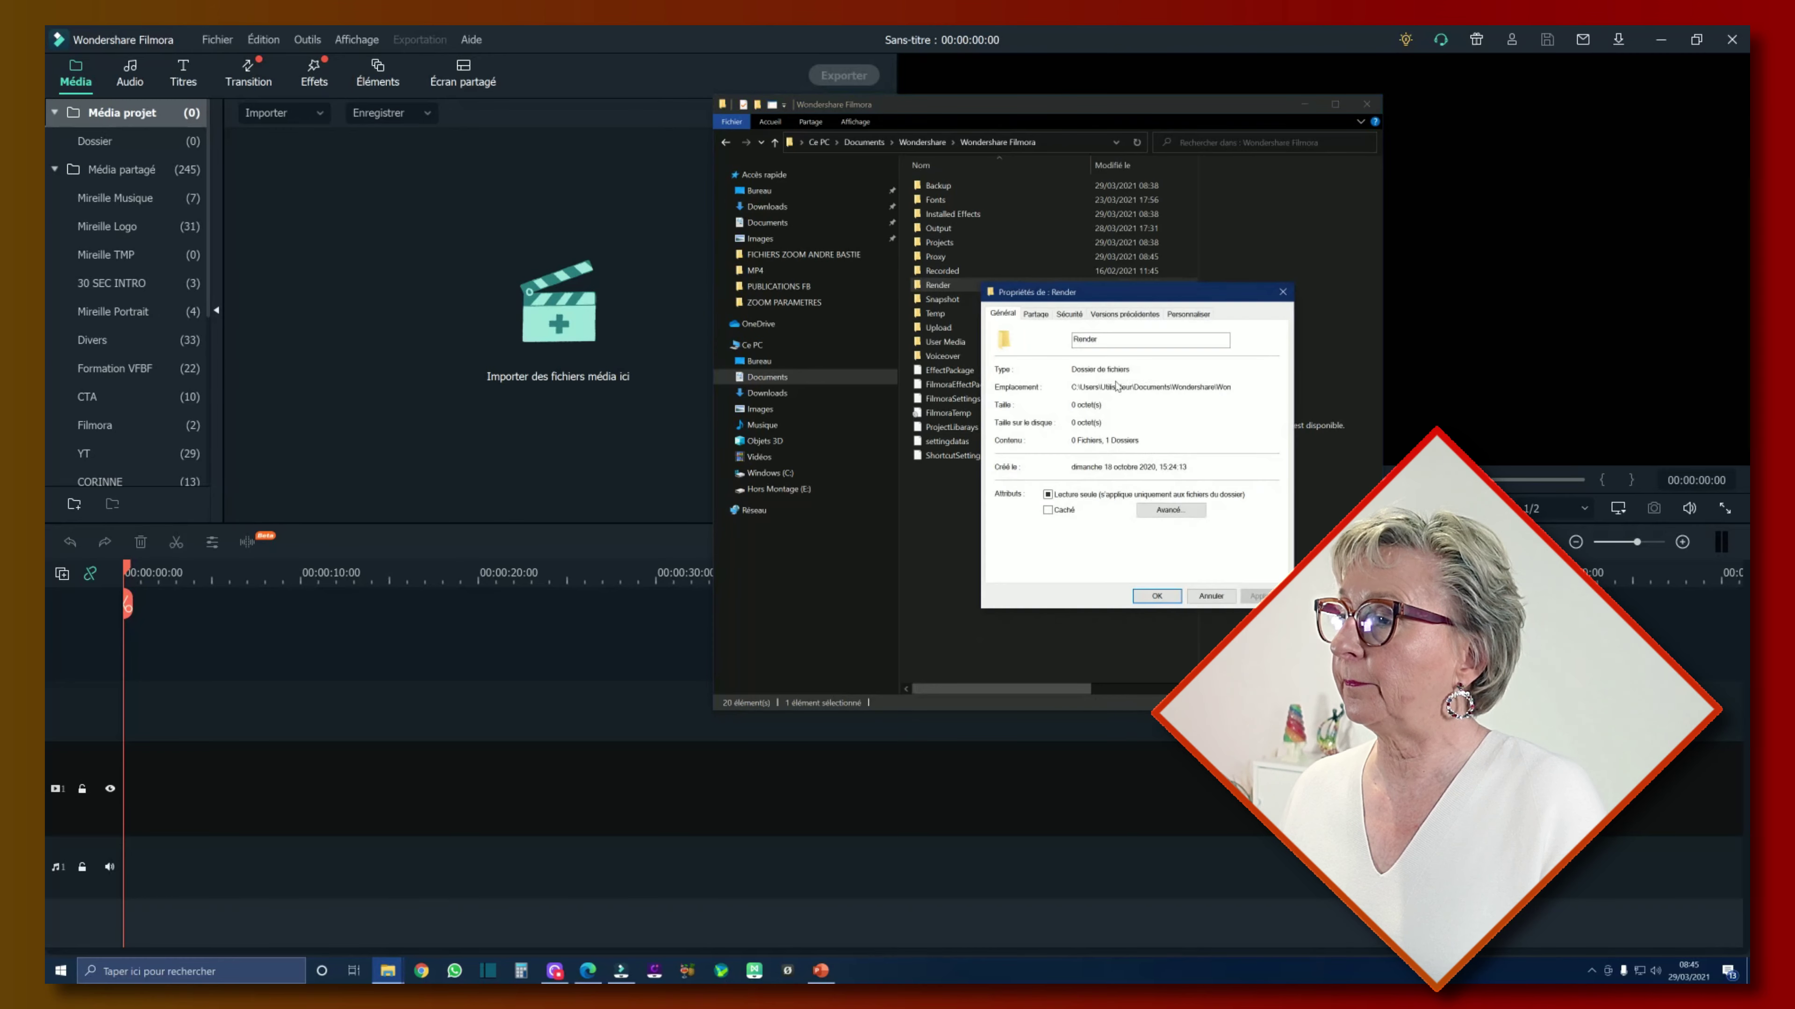
{"action": "left_click_drag", "start_coordinate": [1132, 294], "coordinate": [409, 261]}
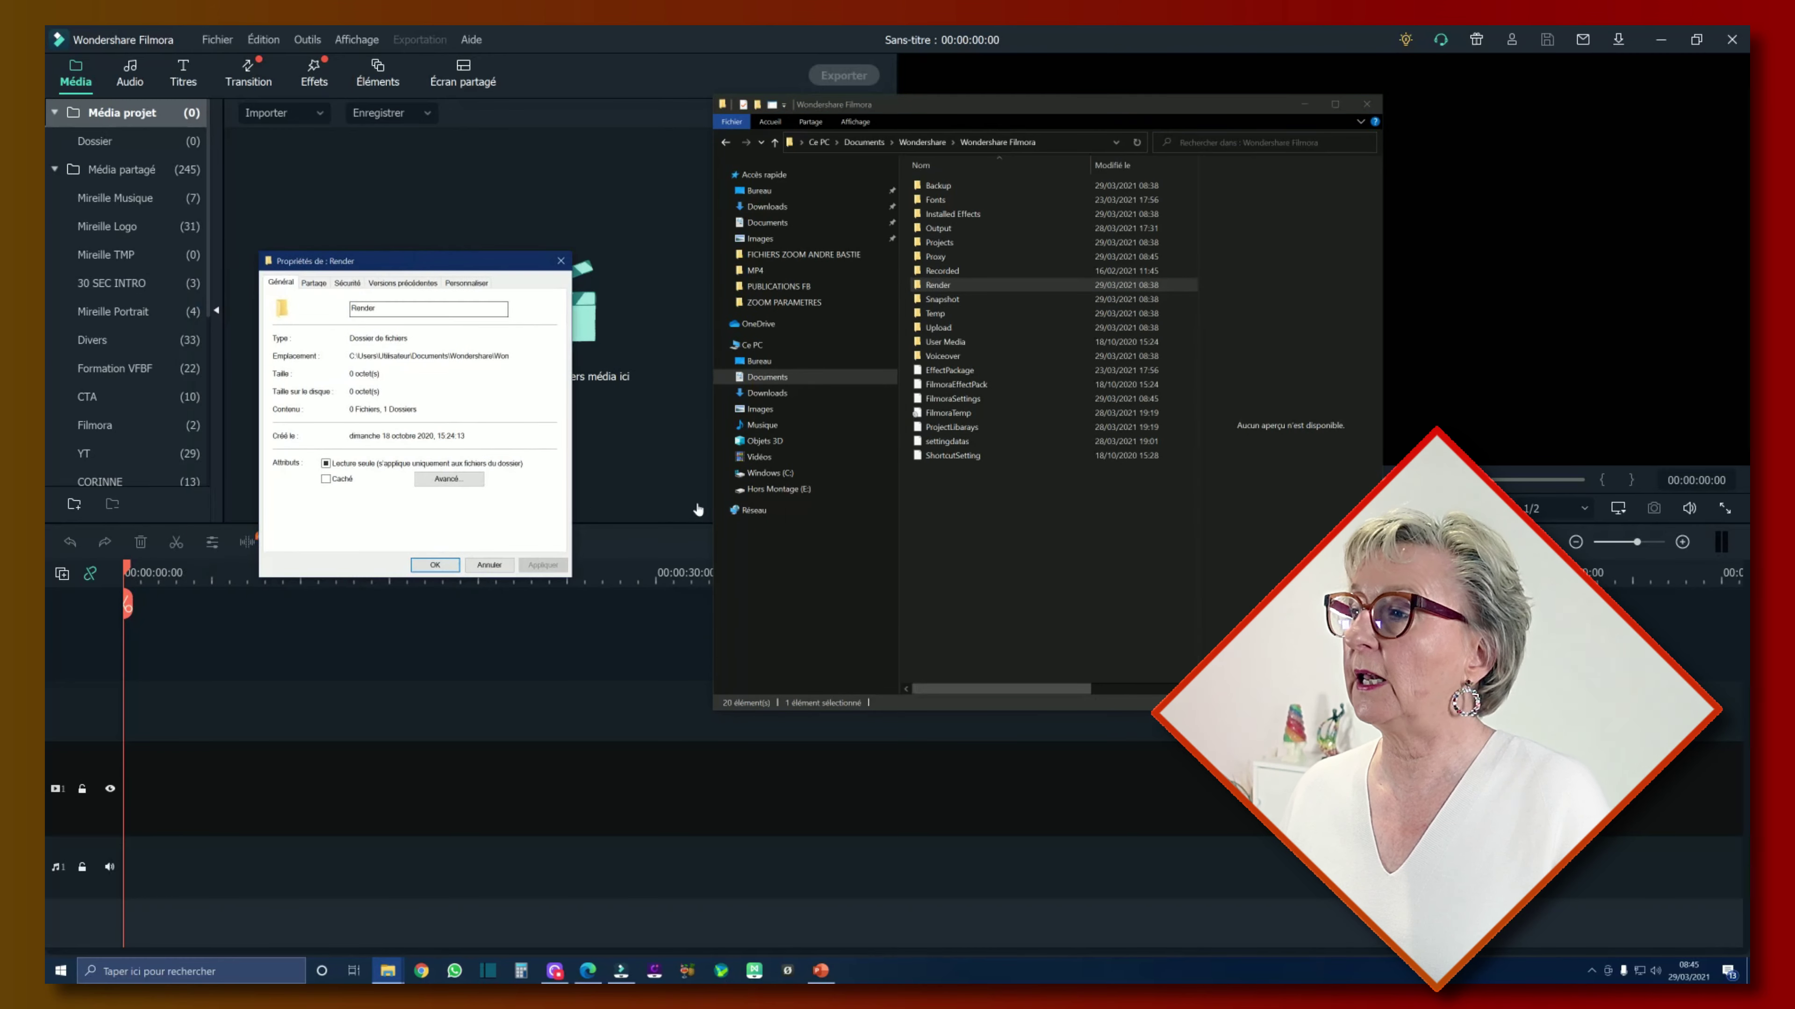
Check the Proxy folder's size below the Render properties, and close both properties windows and File Explorer.
{"action": "left_click", "coordinate": [962, 258]}
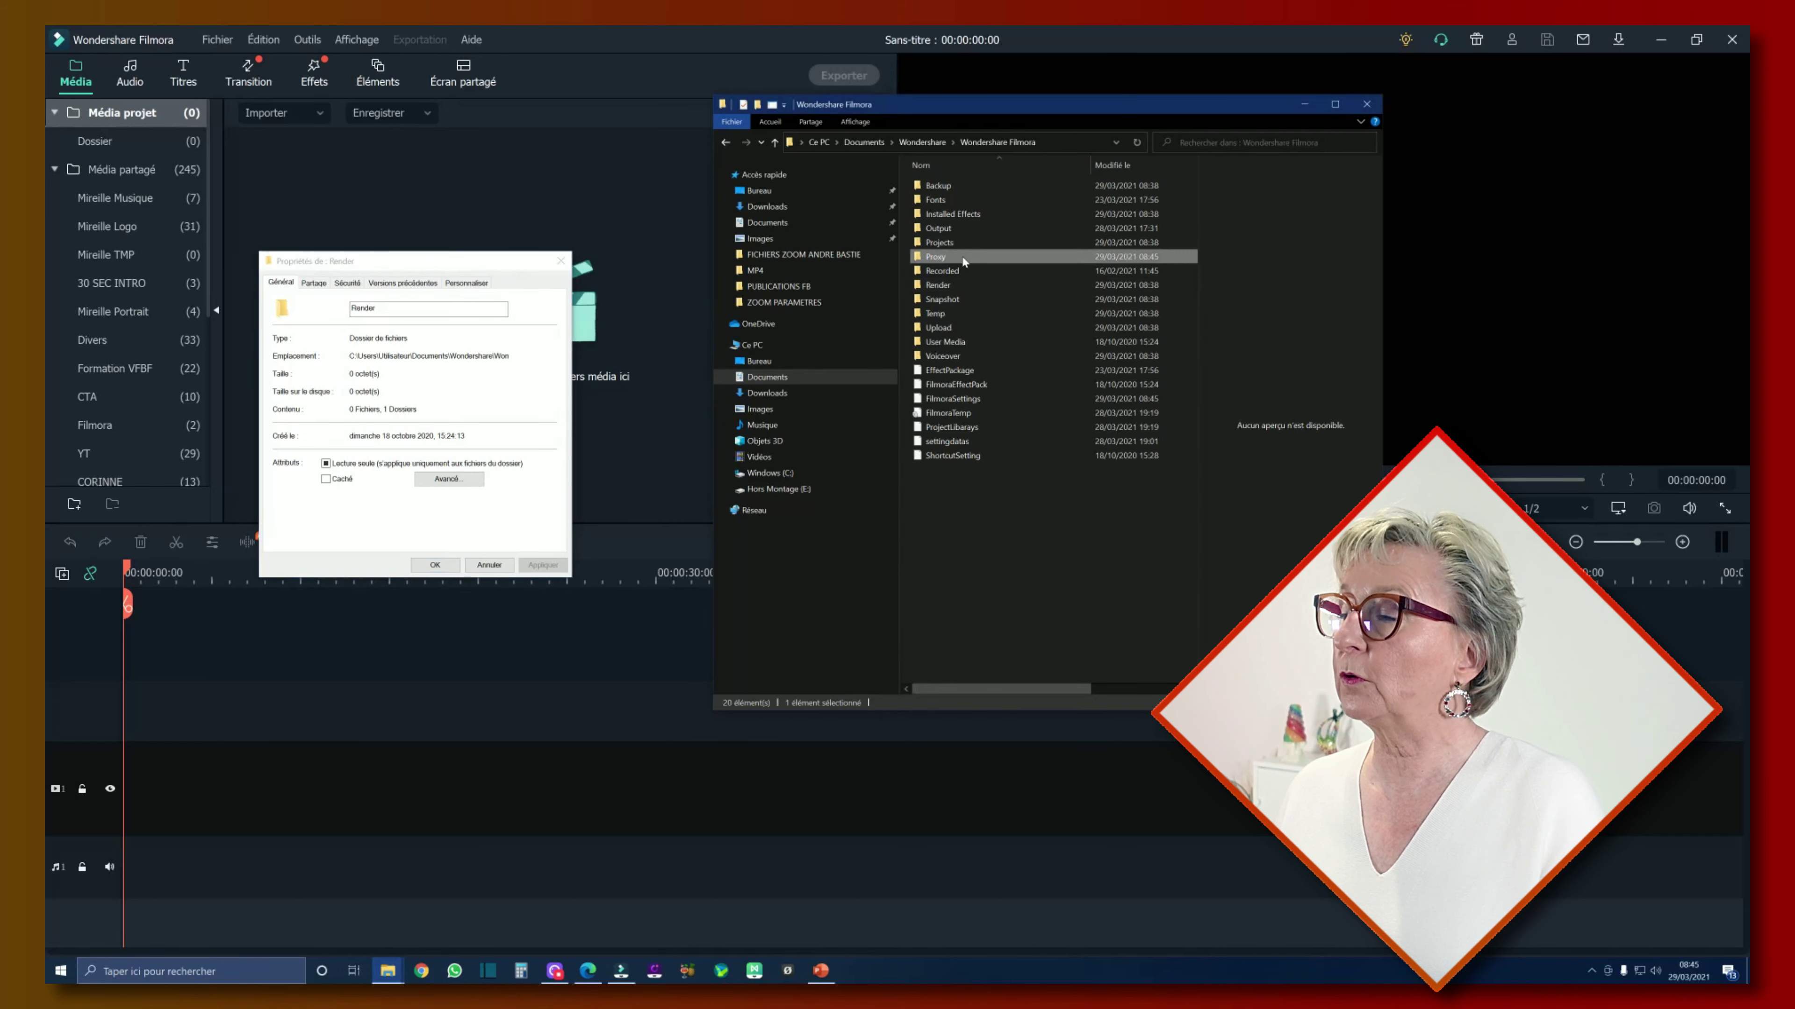
{"action": "right_click", "coordinate": [963, 258]}
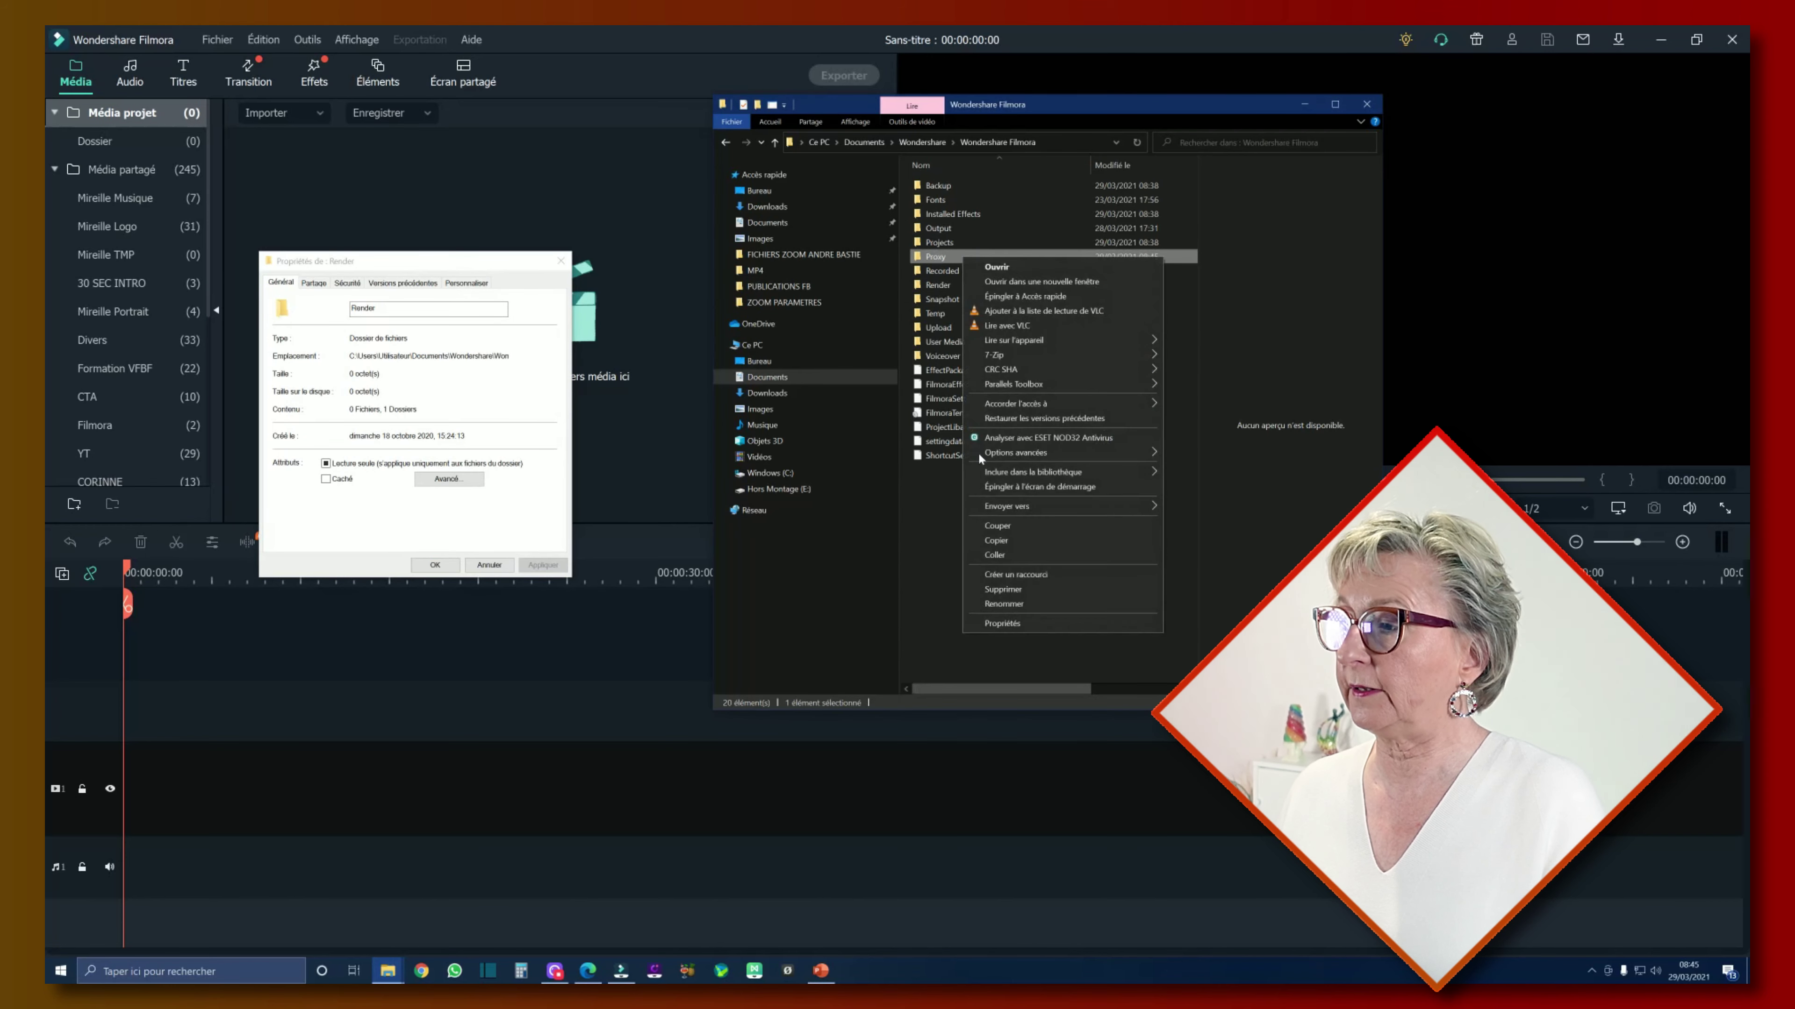
{"action": "left_click", "coordinate": [1018, 625]}
{"action": "left_click_drag", "start_coordinate": [1149, 271], "coordinate": [438, 595]}
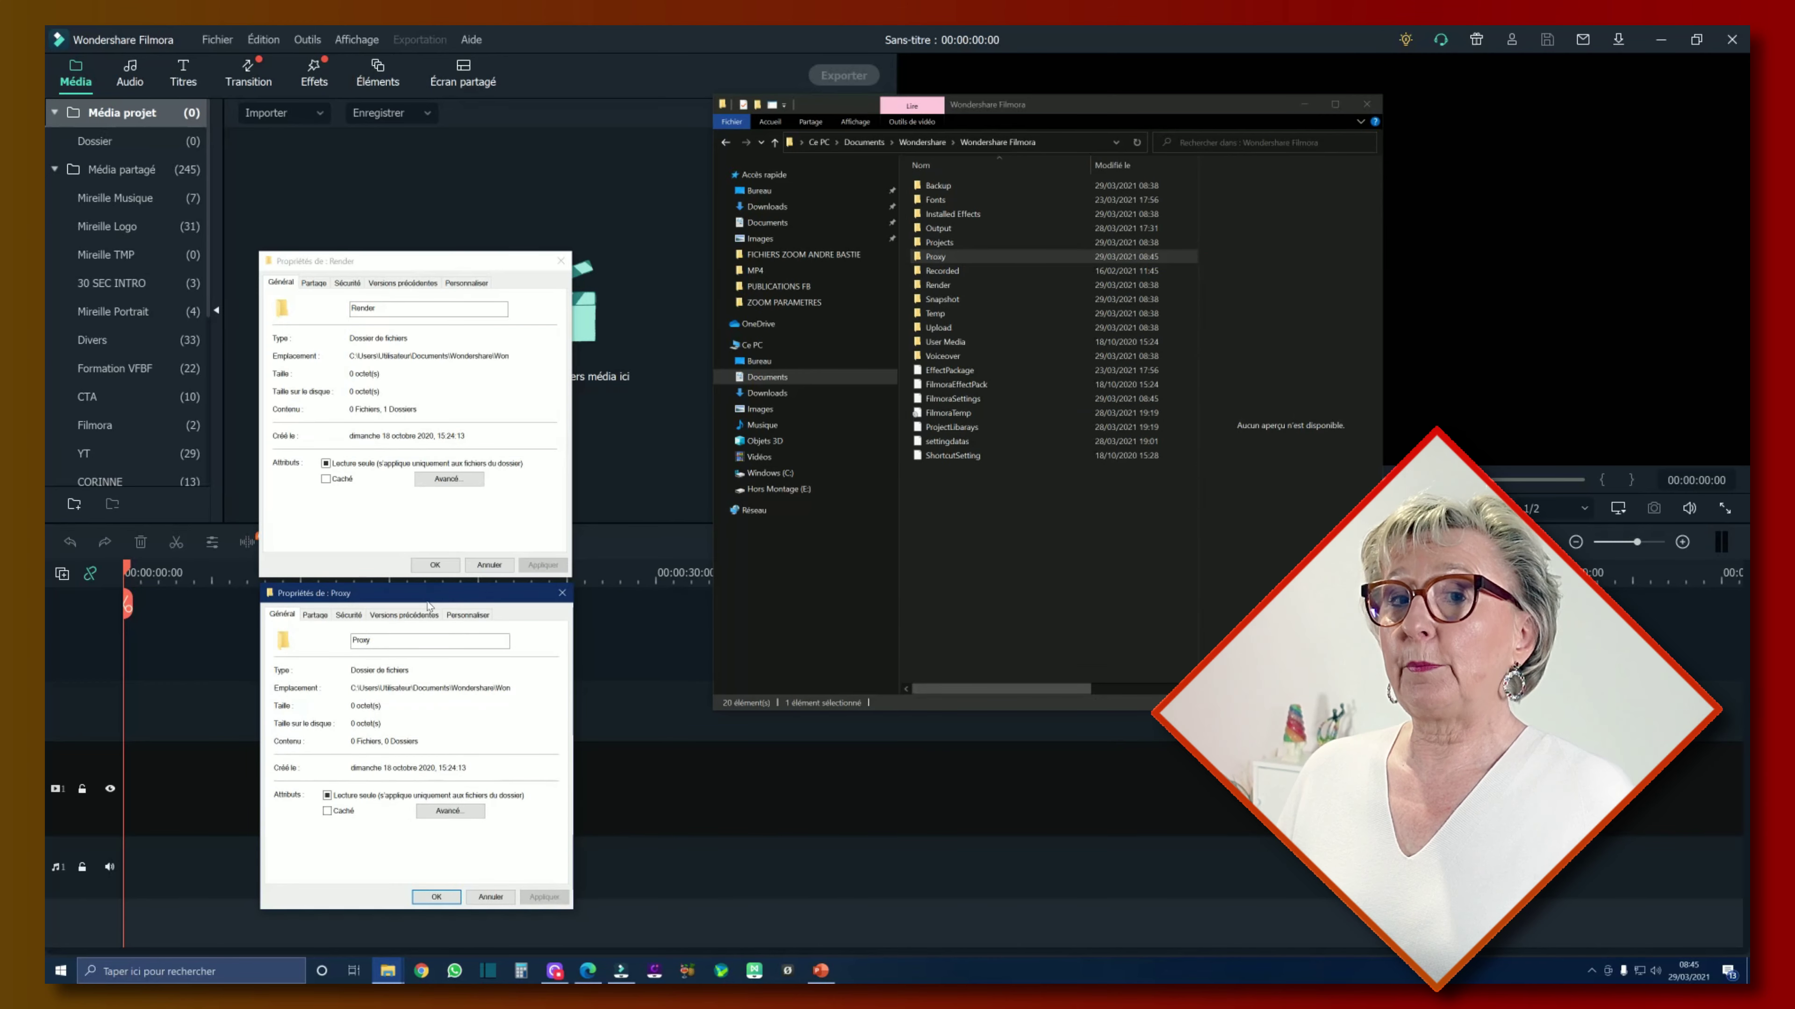
{"action": "left_click", "coordinate": [561, 261]}
{"action": "left_click", "coordinate": [562, 592]}
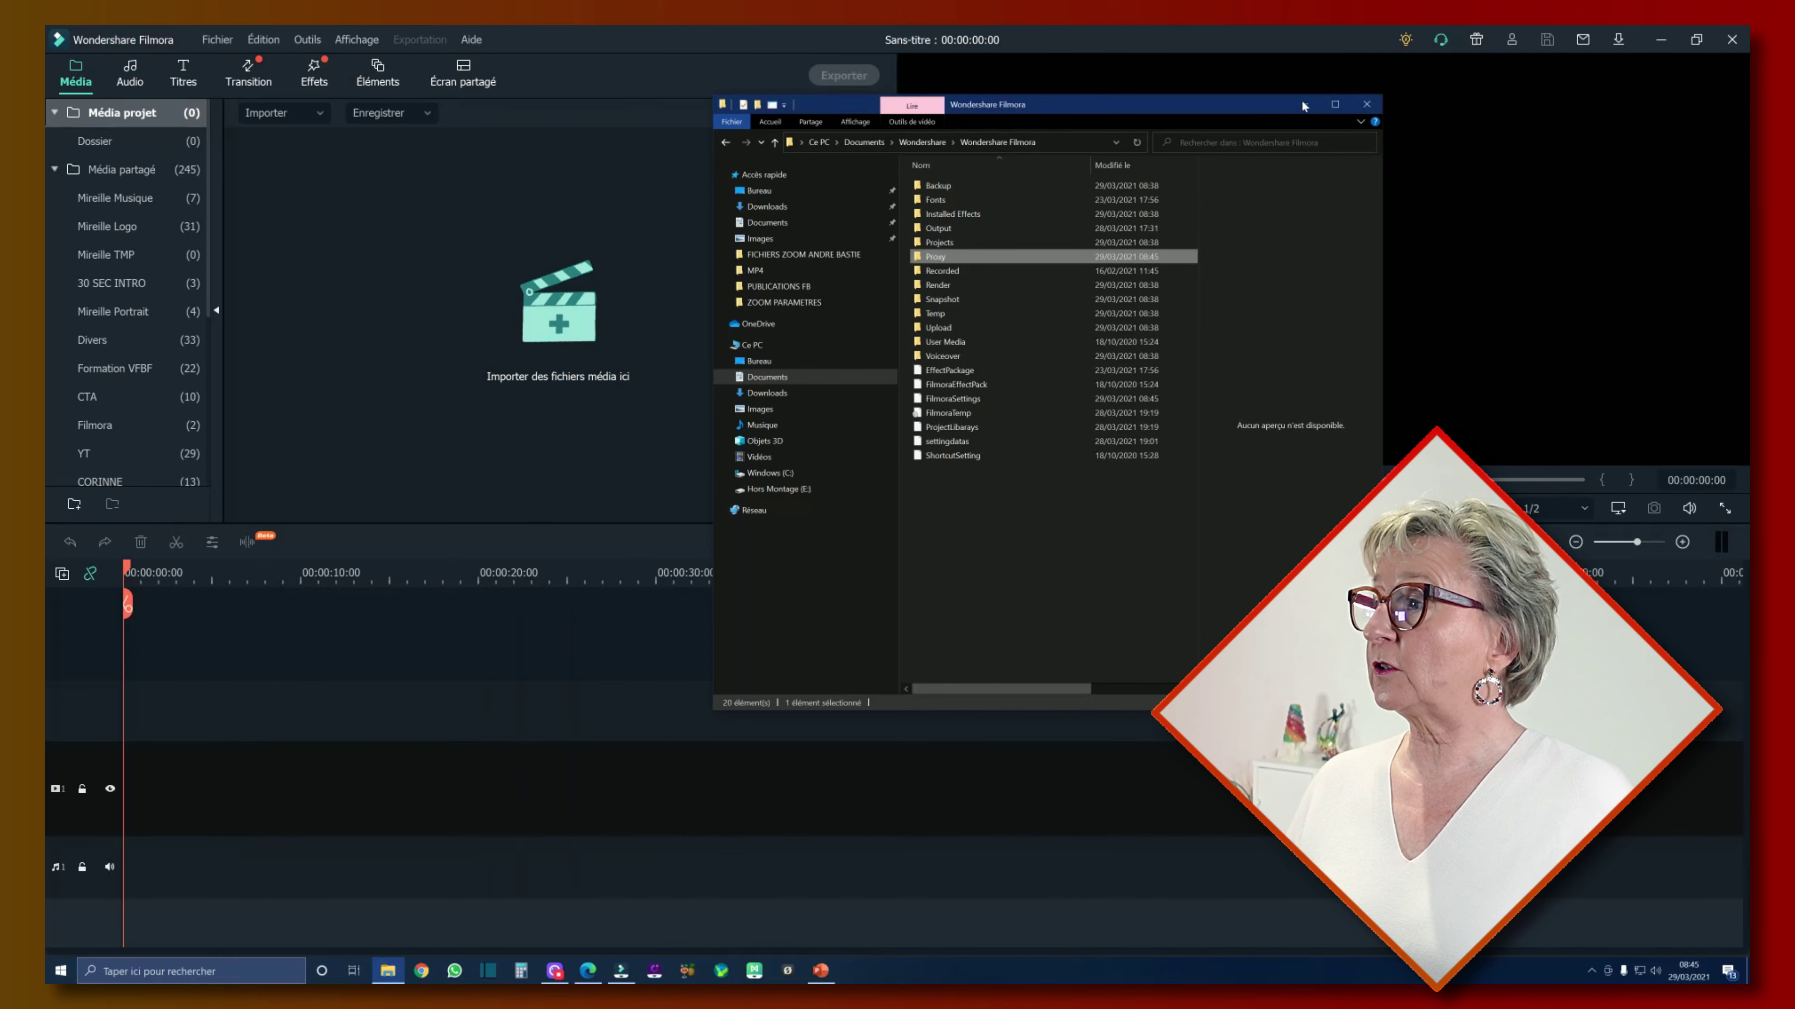
{"action": "left_click", "coordinate": [1368, 106]}
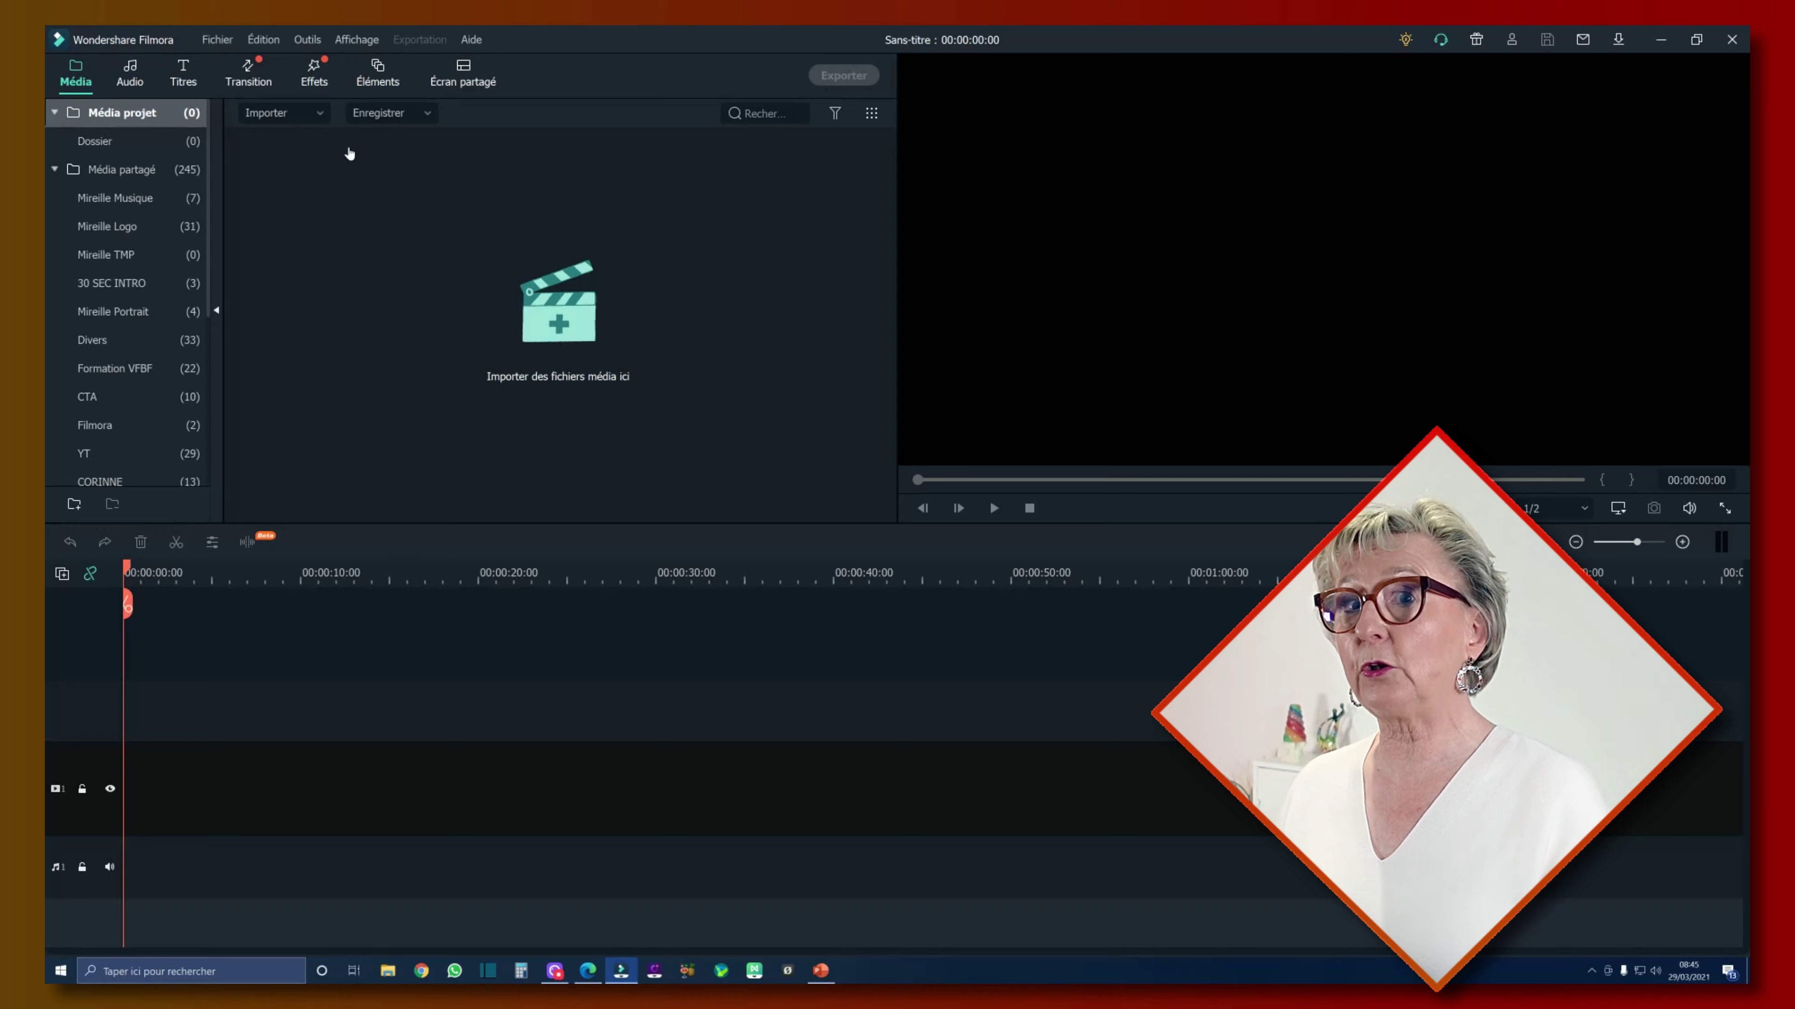
Reopen the program preferences at the Performance settings.
{"action": "left_click", "coordinate": [216, 40]}
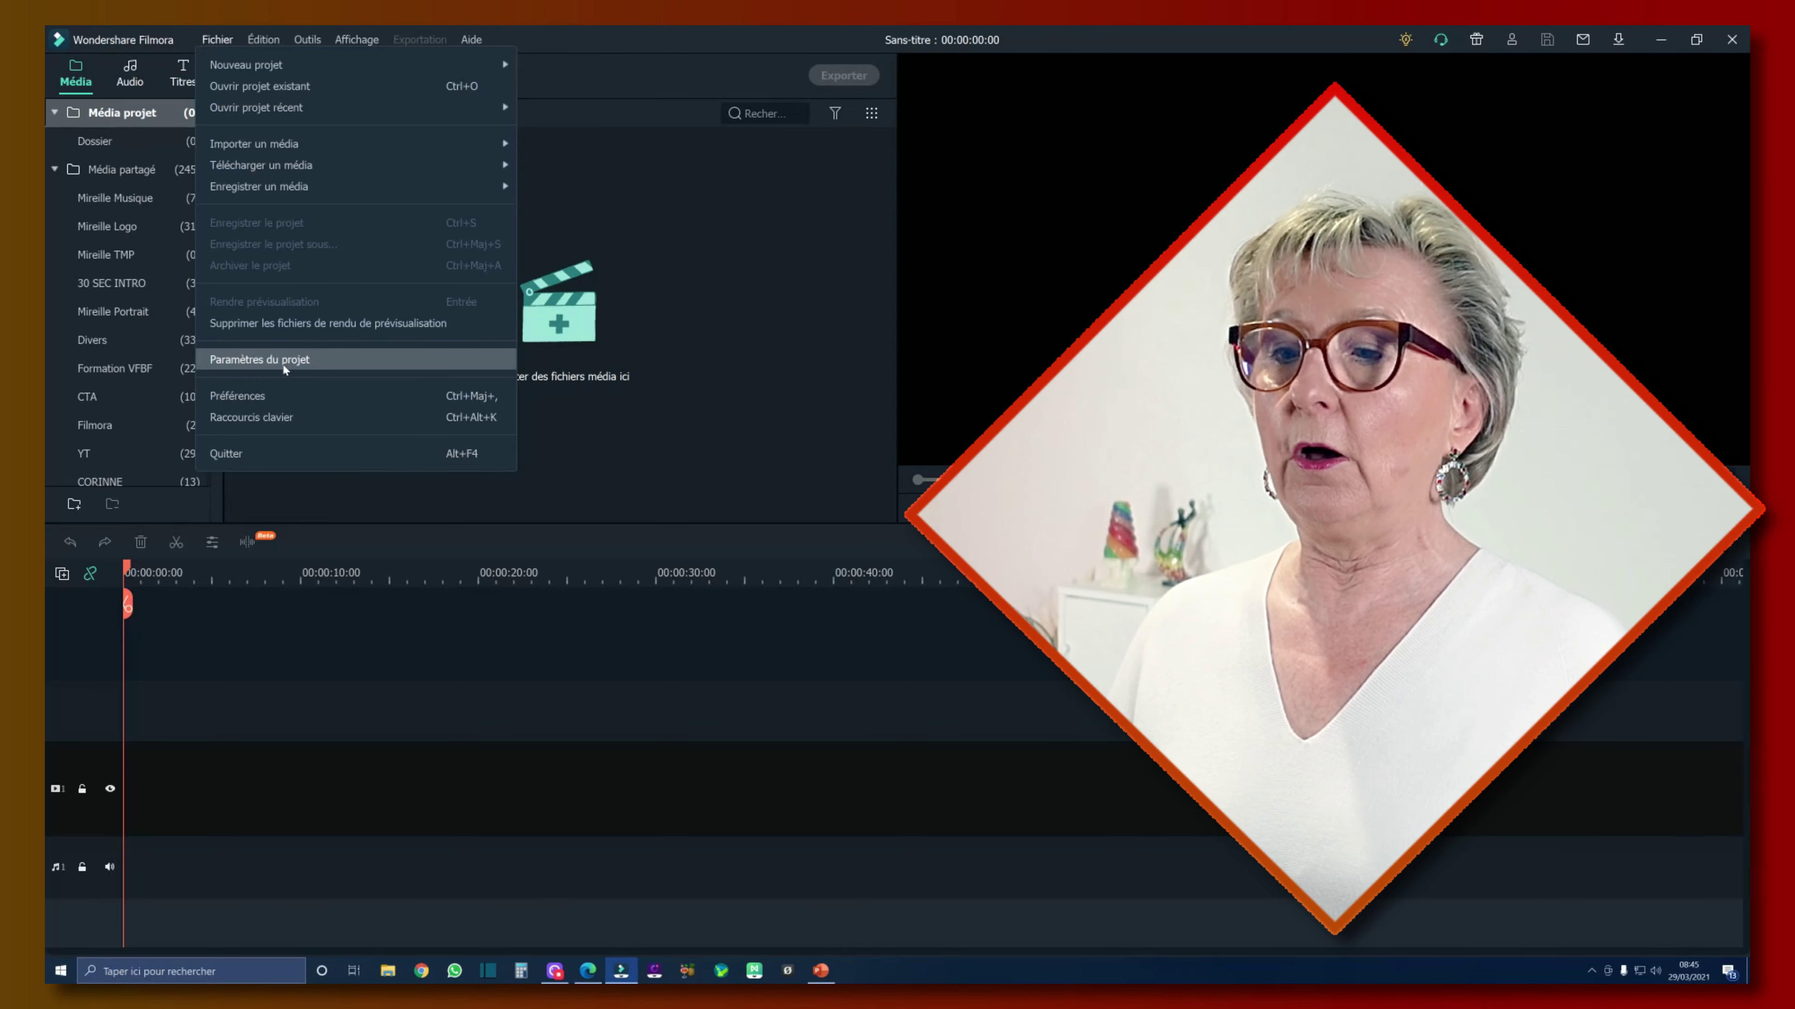
{"action": "left_click", "coordinate": [286, 395]}
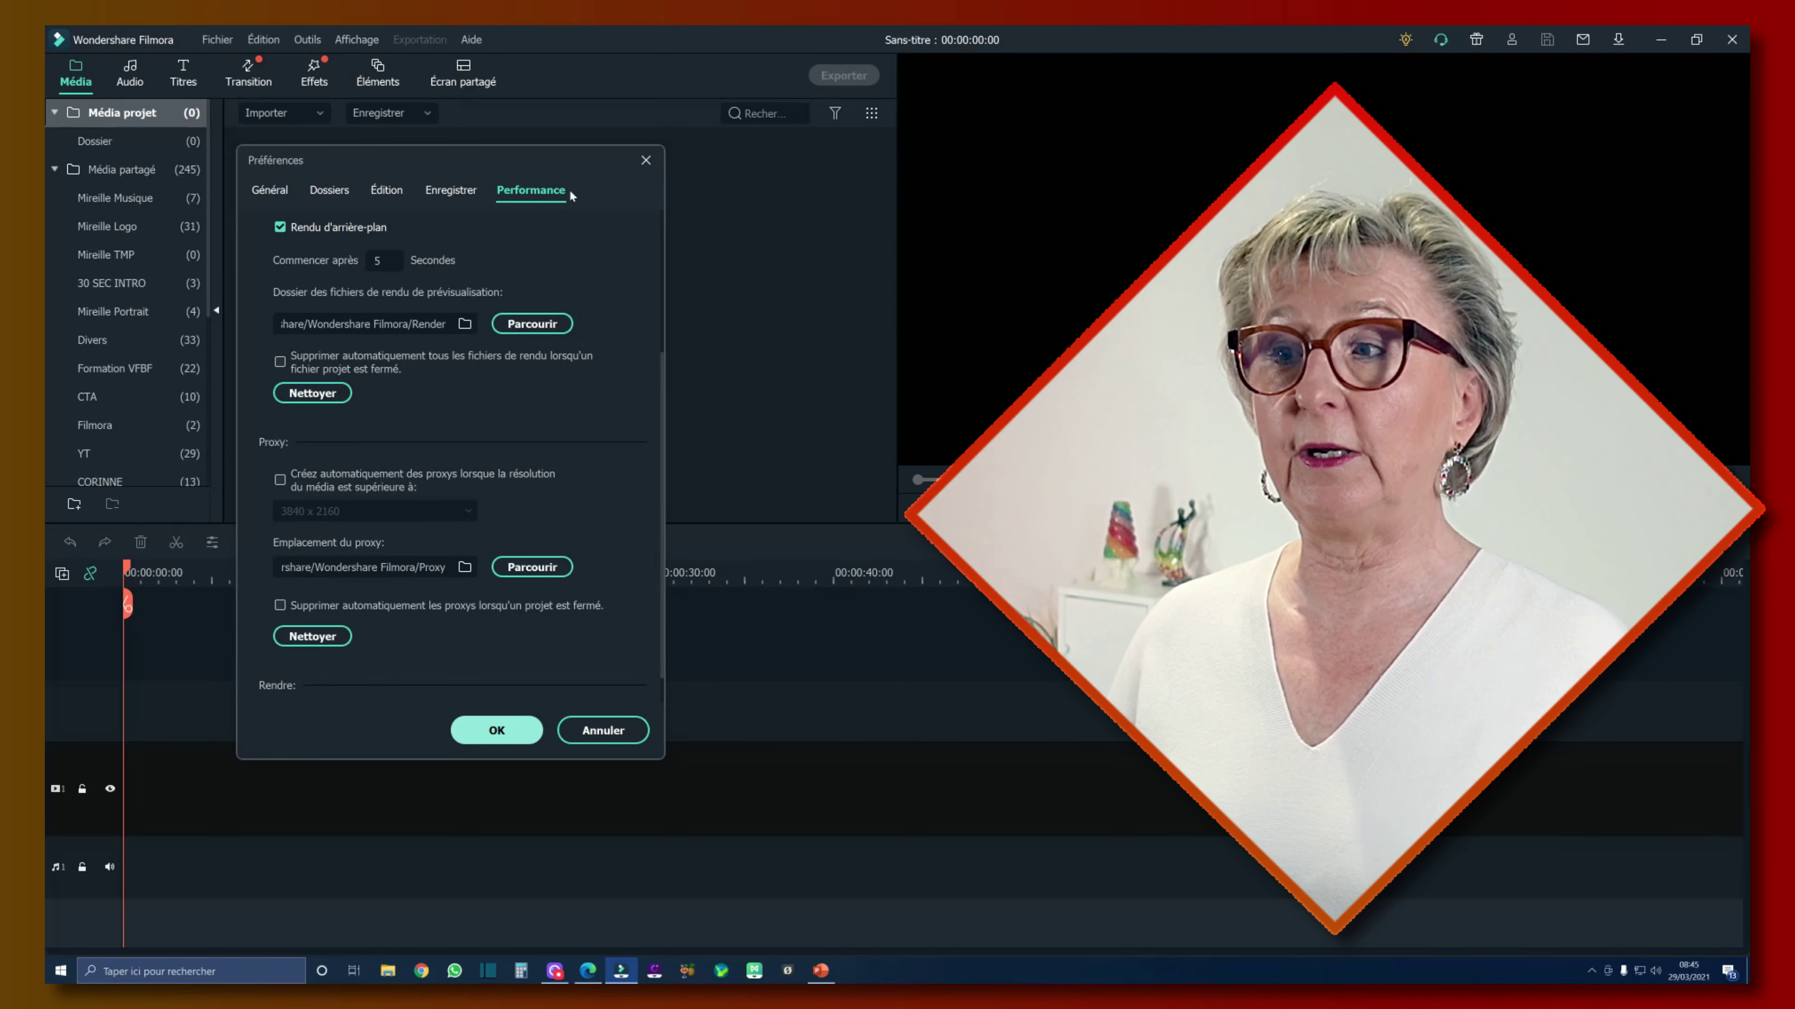